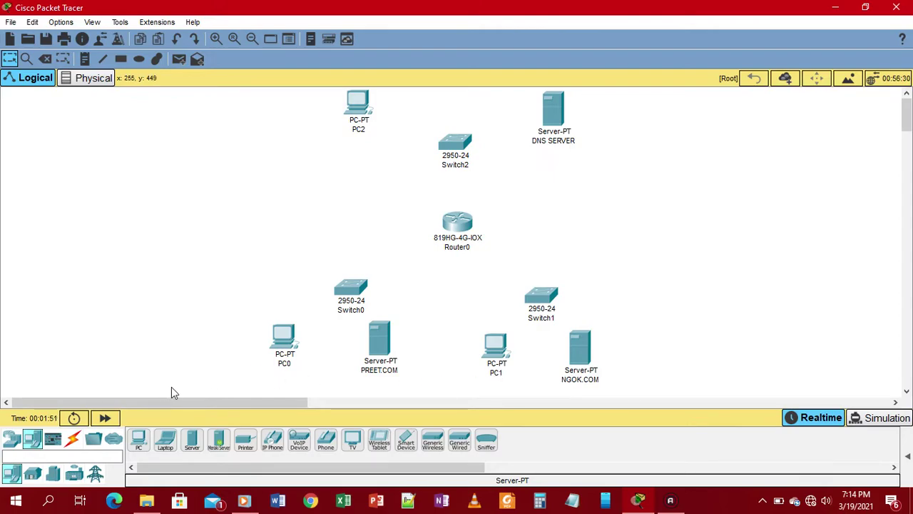
Connect PC0 and the PREET.COM server to Switch0 using automatically chosen connections.
left_click(72, 439)
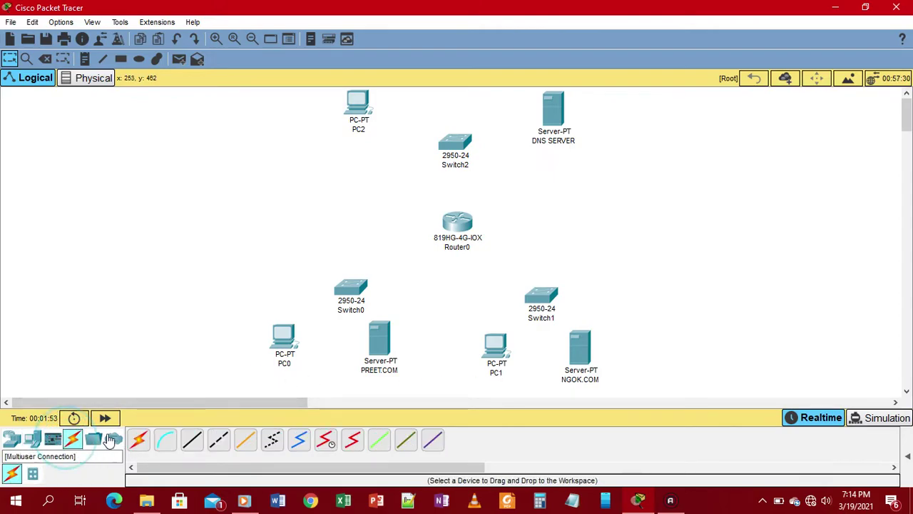
left_click(138, 439)
left_click(307, 324)
left_click(351, 290)
left_click(137, 439)
left_click(376, 347)
left_click(351, 289)
Connect PC1 and the NGOK.COM server to Switch1 using automatically chosen connections.
left_click(138, 439)
left_click(500, 342)
left_click(541, 294)
left_click(138, 439)
left_click(579, 347)
left_click(540, 294)
Connect PC2 and the DNS SERVER to Switch2 using automatically chosen connections.
left_click(138, 439)
left_click(357, 103)
left_click(455, 143)
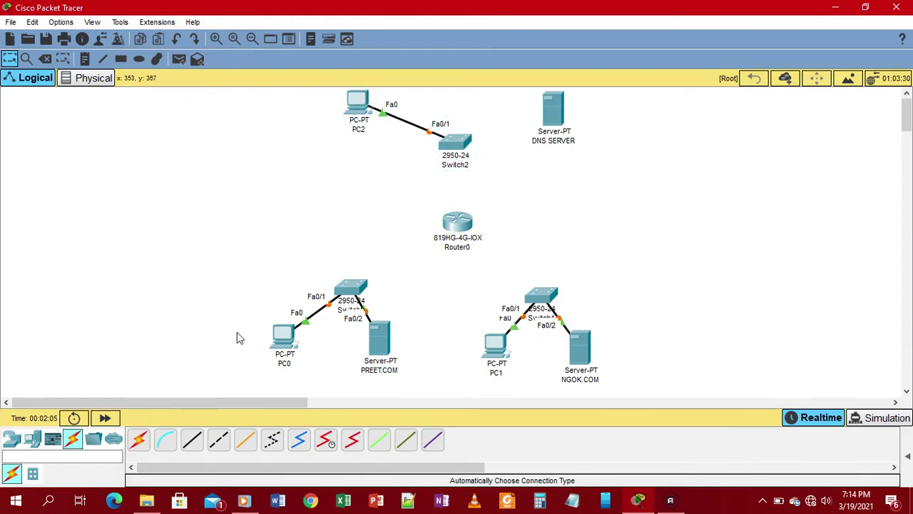
left_click(137, 438)
left_click(471, 146)
left_click(556, 107)
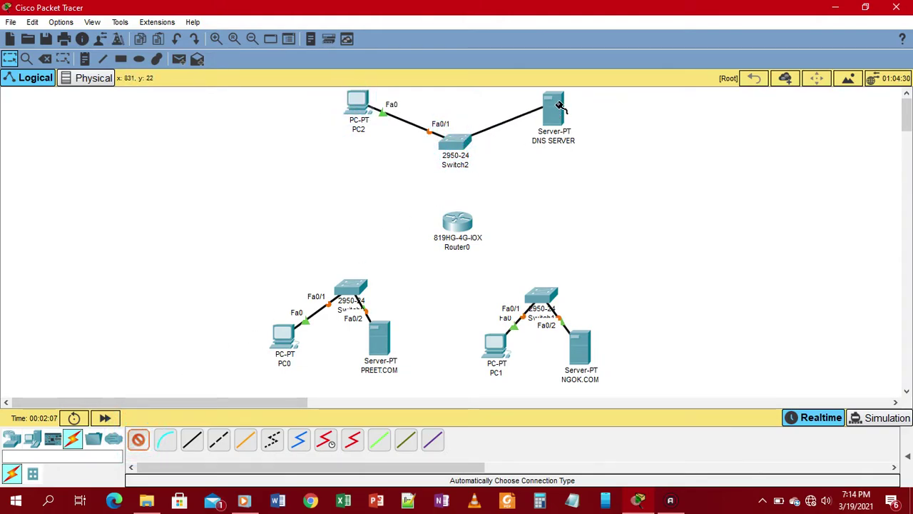
left_click(137, 439)
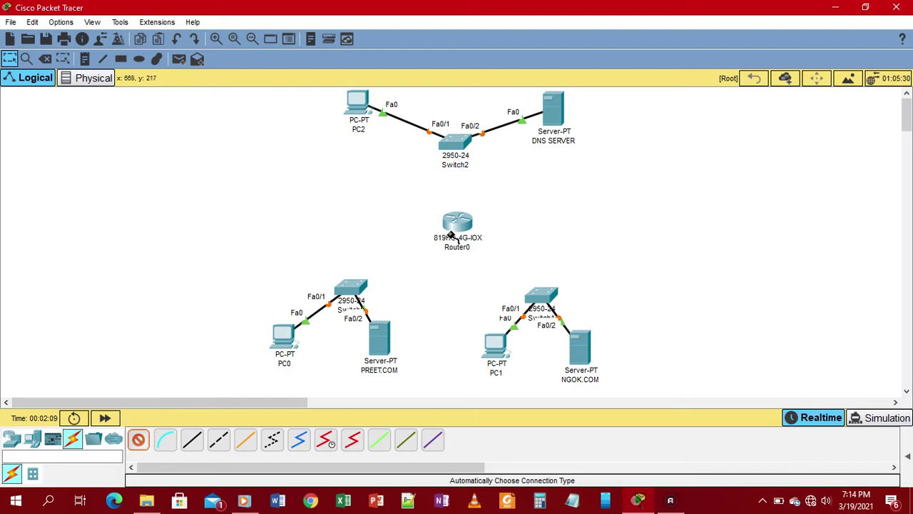
key("Escape")
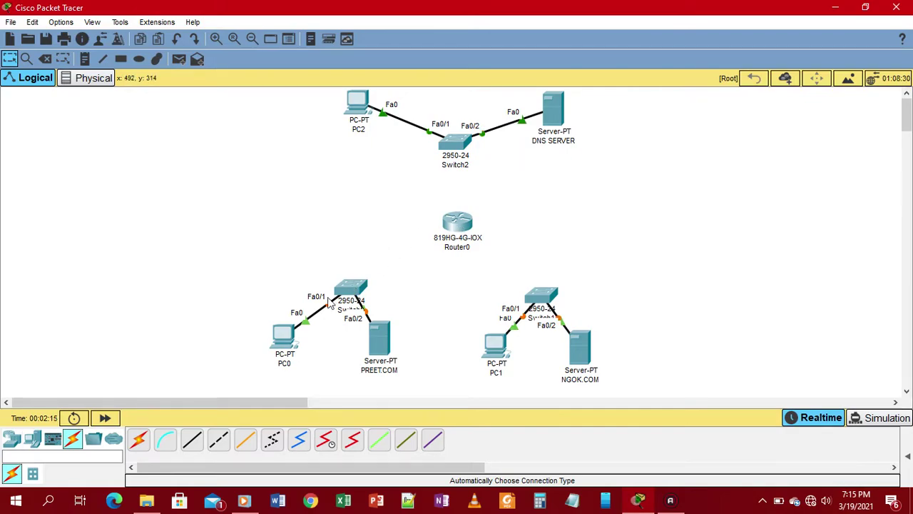
Run a copper straight-through cable from Router0's FastEthernet0 port to Switch0's FastEthernet0/3 port.
left_click(193, 448)
left_click(455, 222)
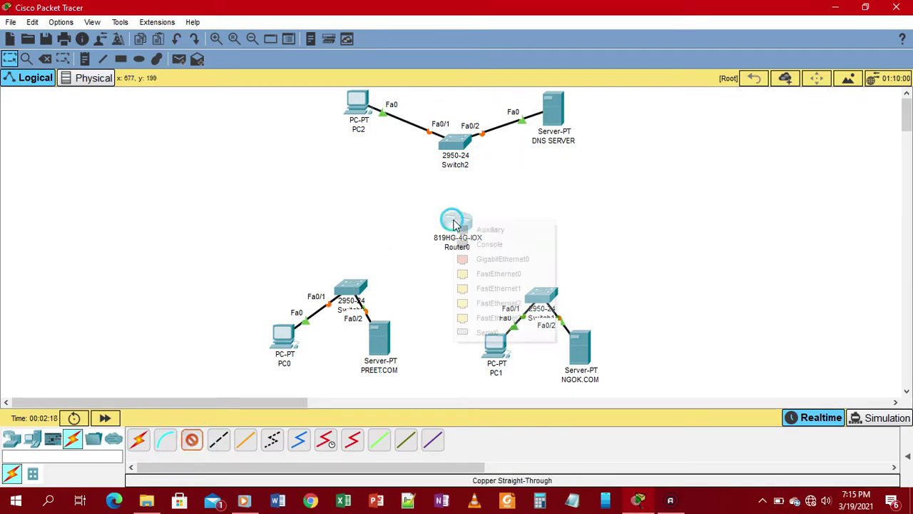
left_click(501, 275)
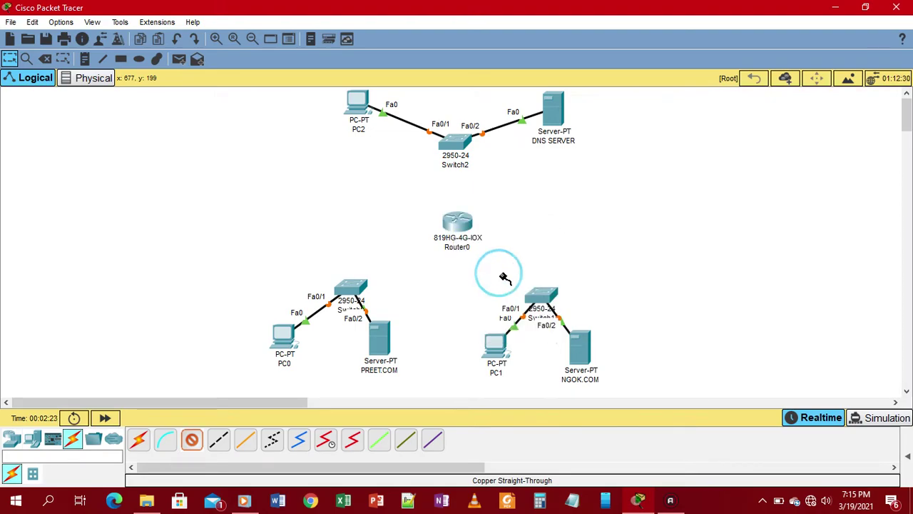
left_click(349, 289)
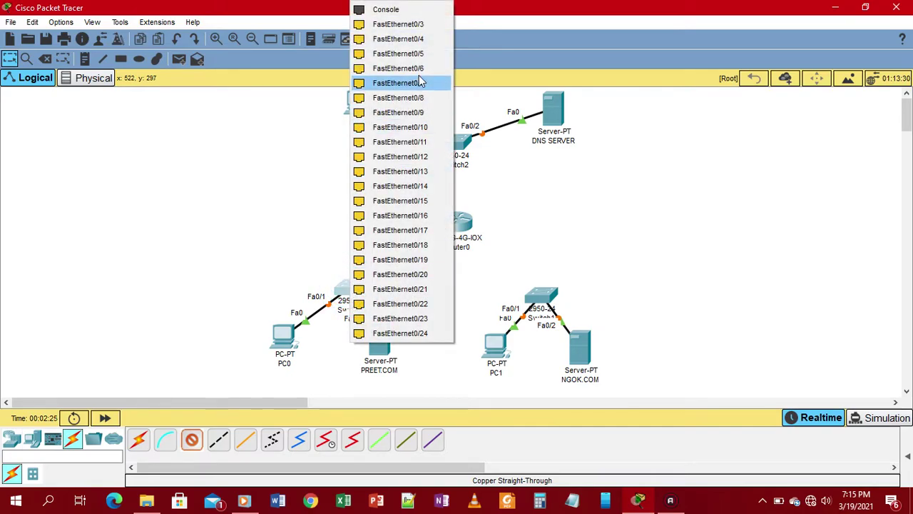
left_click(432, 24)
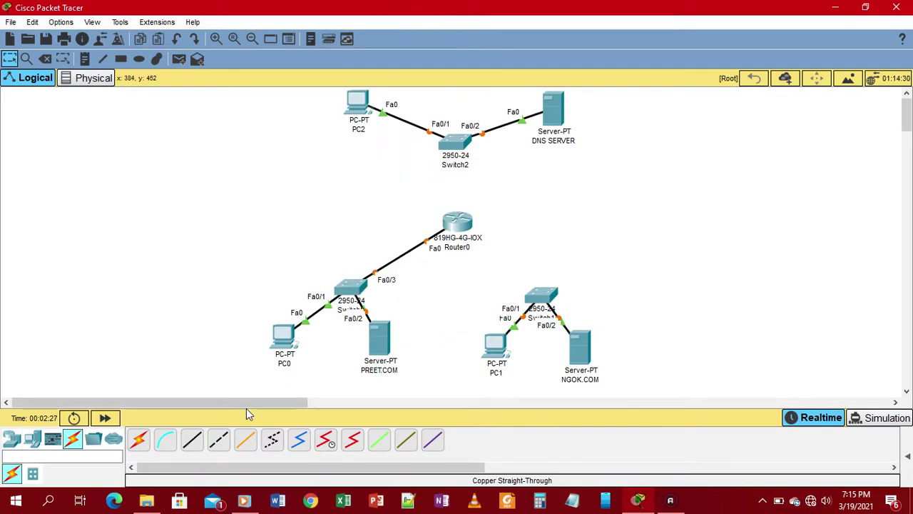
Run a copper straight-through cable from Switch1's FastEthernet0/3 port to Router0's FastEthernet1 port.
left_click(191, 439)
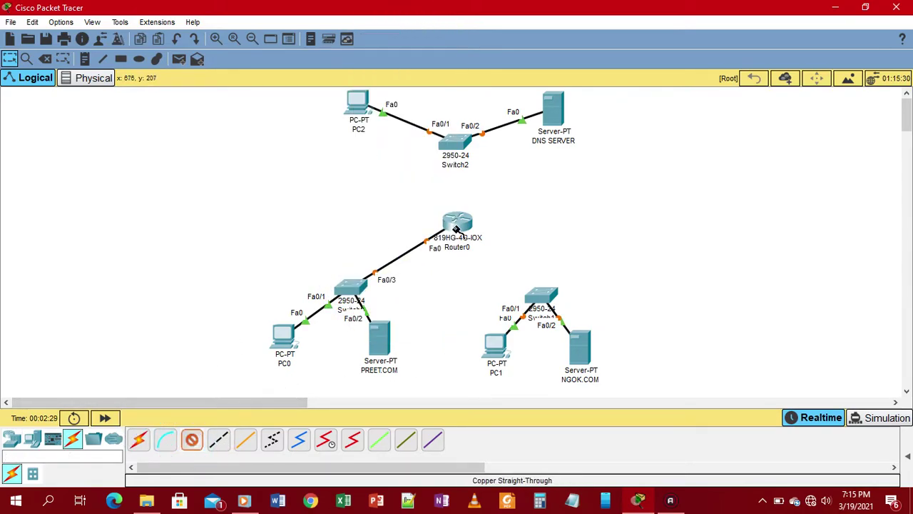
left_click(553, 298)
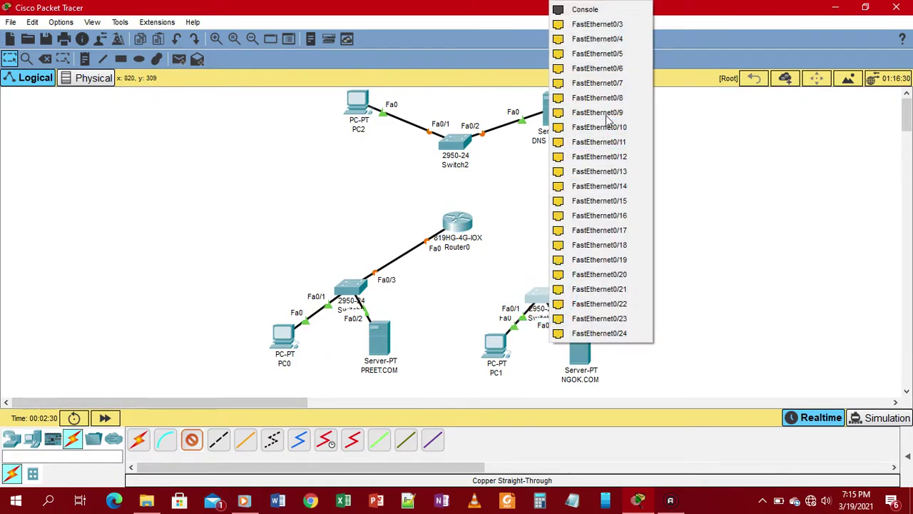
left_click(602, 37)
left_click(463, 228)
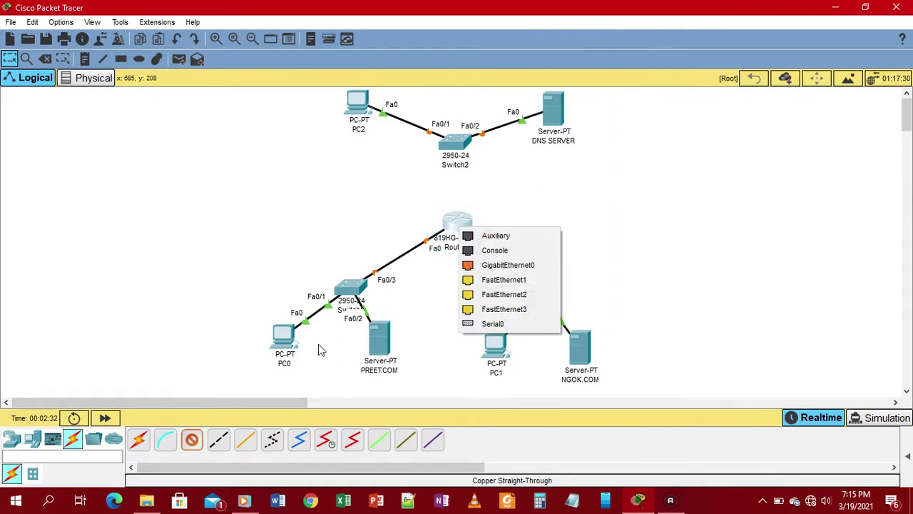
left_click(520, 277)
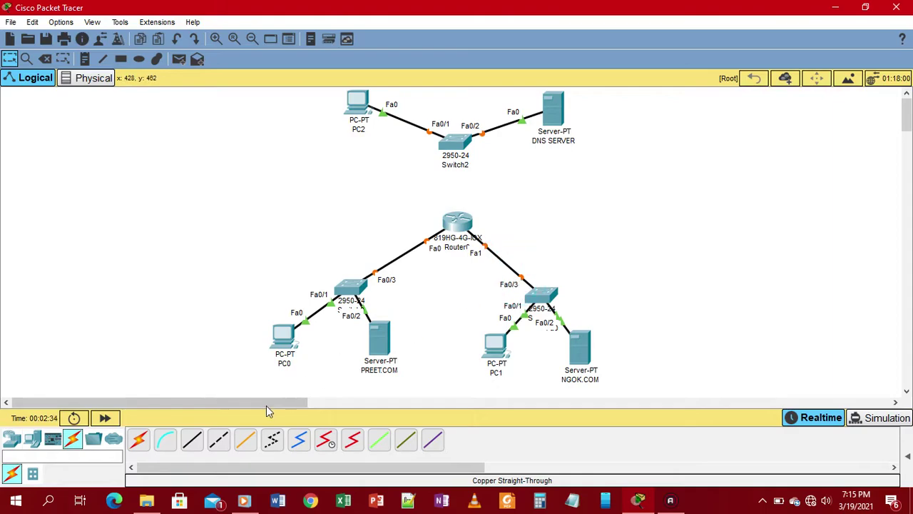
Run a copper straight-through cable from Switch2's FastEthernet0/3 port to Router0's FastEthernet2 port.
left_click(191, 439)
left_click(451, 140)
left_click(489, 160)
left_click(460, 218)
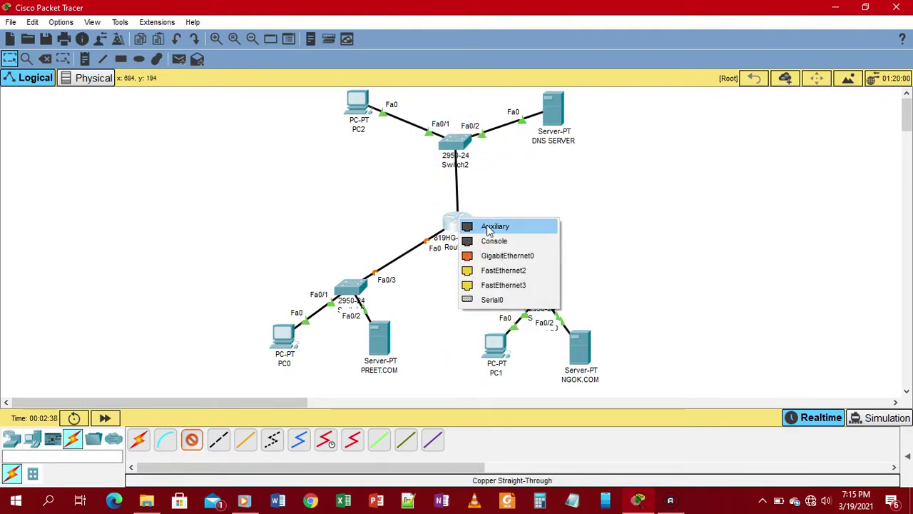
left_click(499, 271)
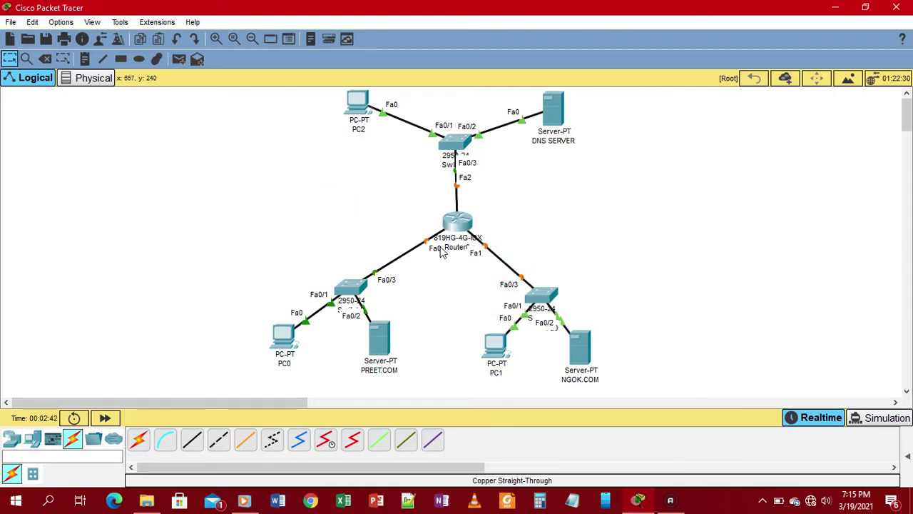
Examine the port status of interfaces FastEthernet0 through FastEthernet3 in Router0's configuration.
left_click(455, 224)
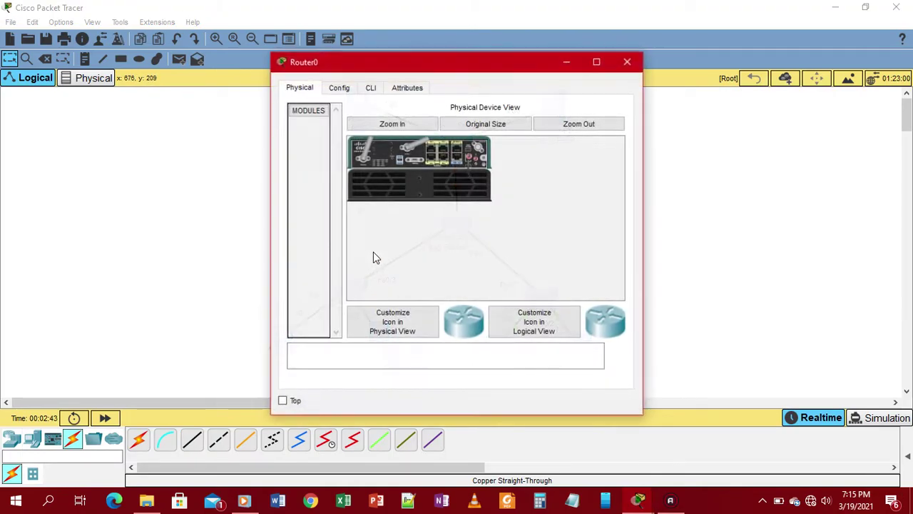
left_click(339, 88)
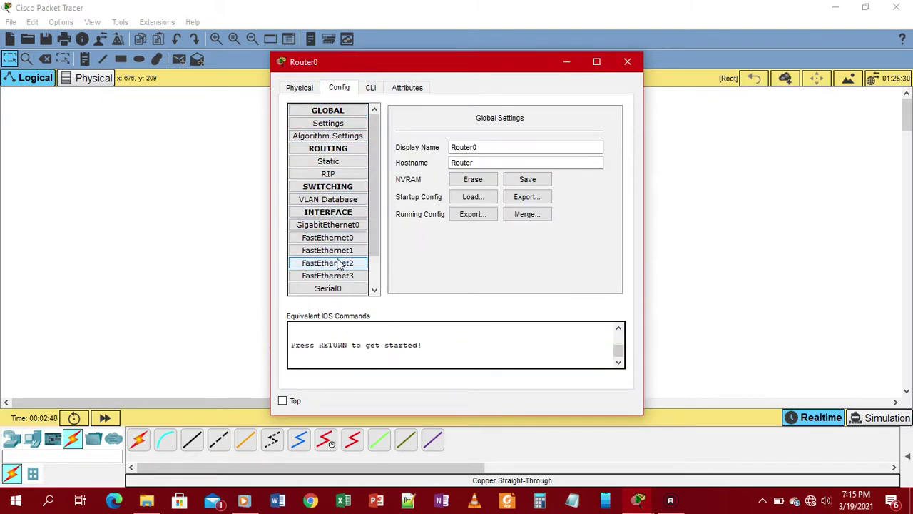
left_click(349, 251)
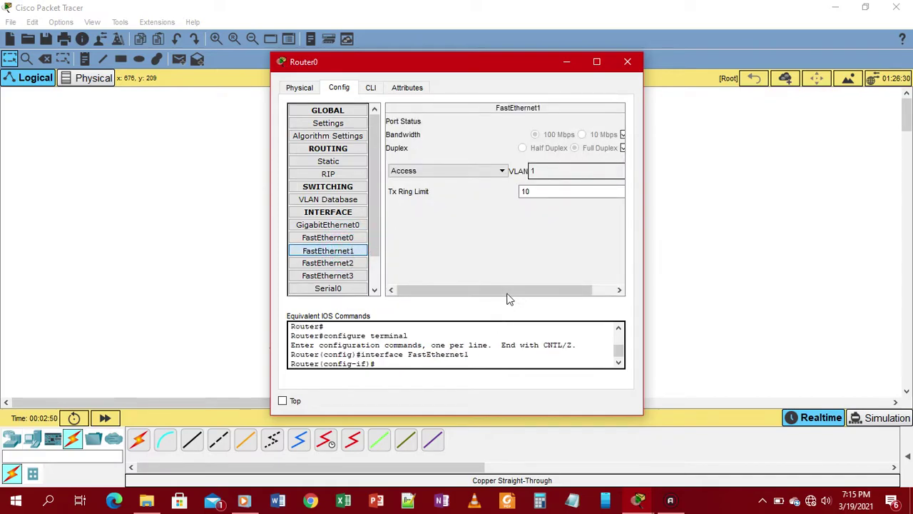
left_click_drag(509, 290, 533, 290)
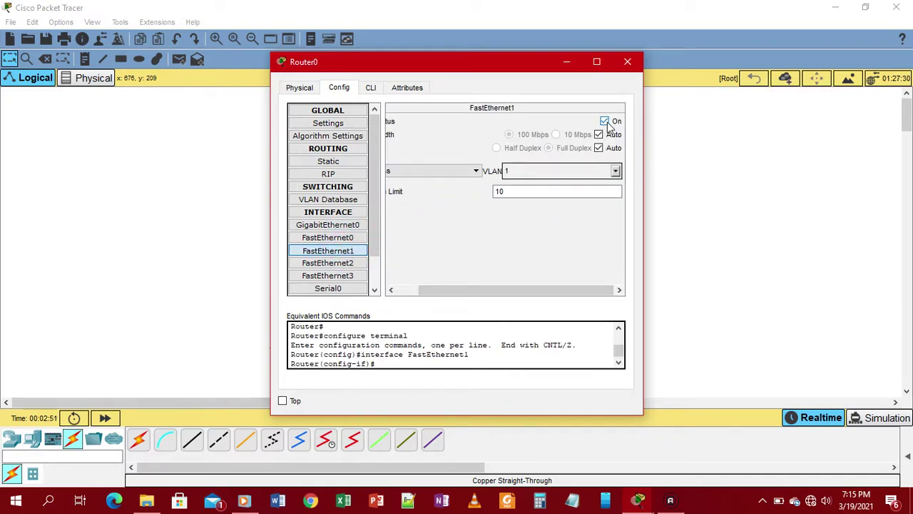
left_click_drag(552, 295, 528, 303)
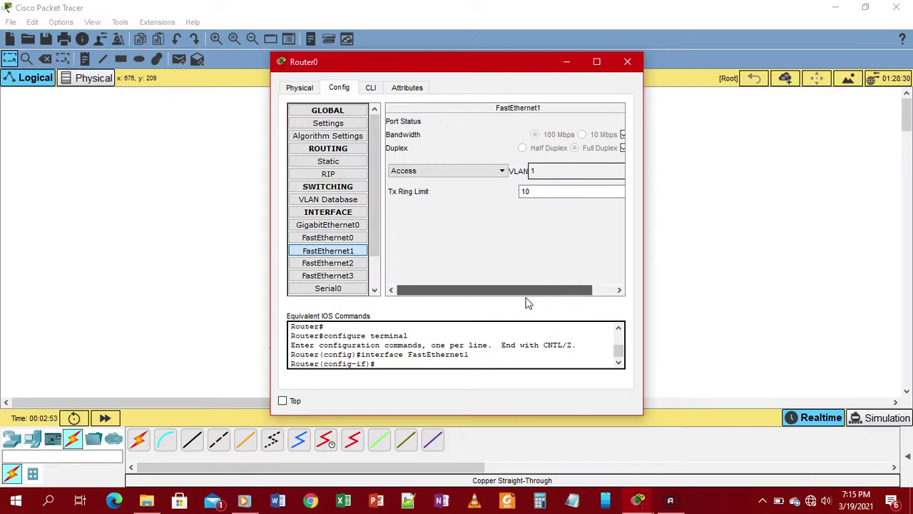
left_click(327, 237)
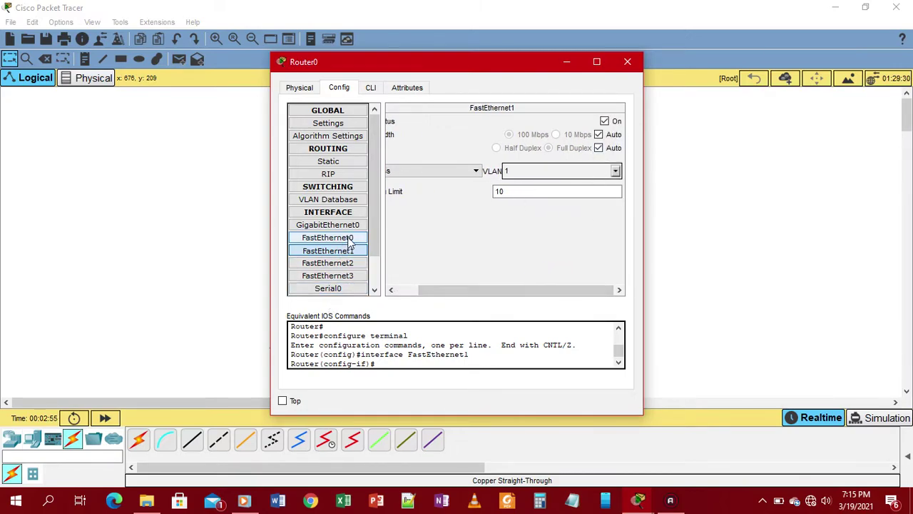
left_click_drag(490, 292, 512, 292)
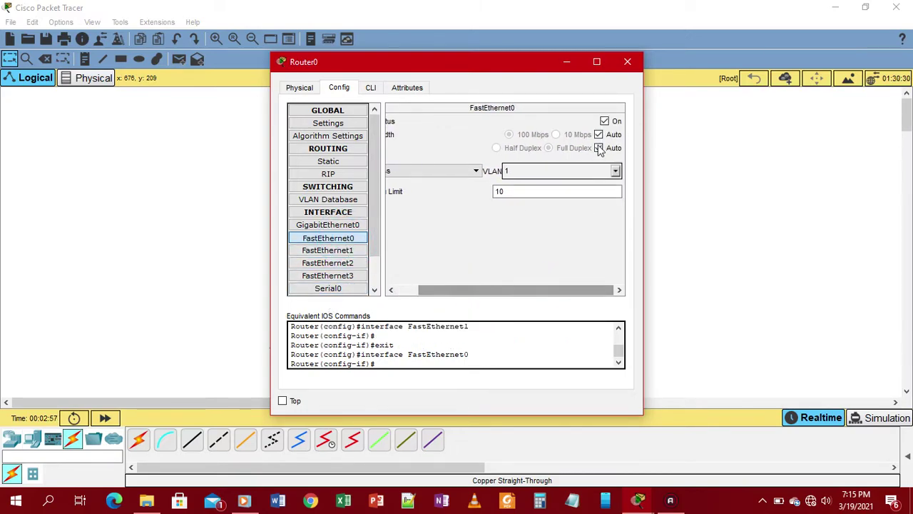
left_click(347, 263)
left_click_drag(452, 292, 356, 287)
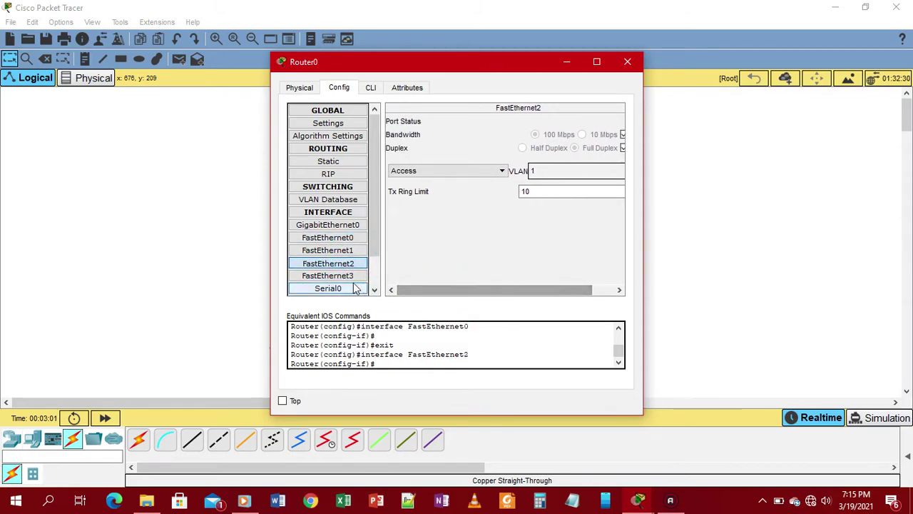
left_click(361, 278)
left_click_drag(457, 292, 589, 177)
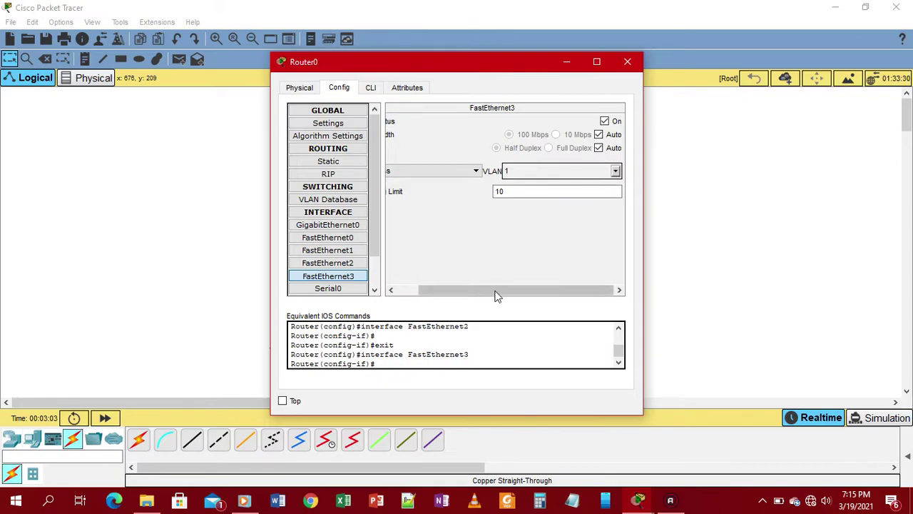
left_click_drag(491, 295, 470, 296)
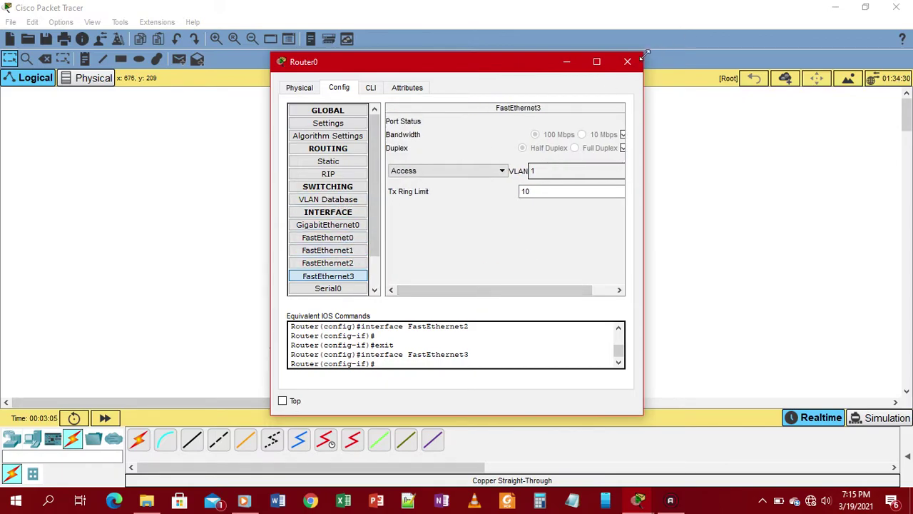
Give Router0's GigabitEthernet0 interface the IP address 192.168.100.1 with subnet mask 255.255.255.0 and turn its port on.
left_click(338, 226)
left_click_drag(551, 191, 485, 194)
key("BackSpace")
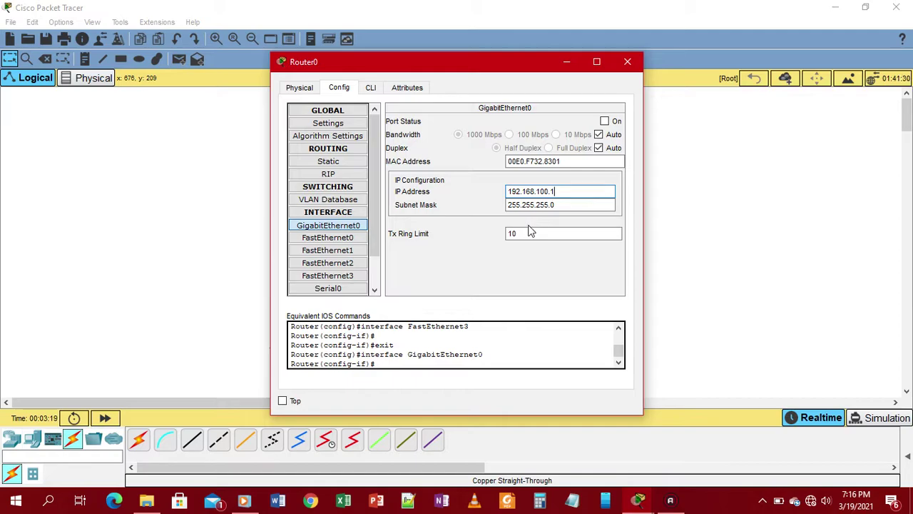
left_click(574, 205)
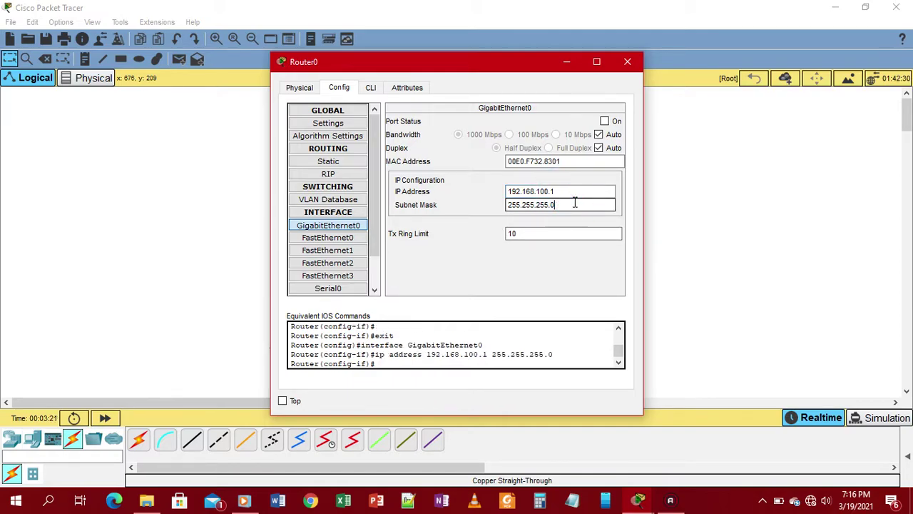
left_click(572, 191)
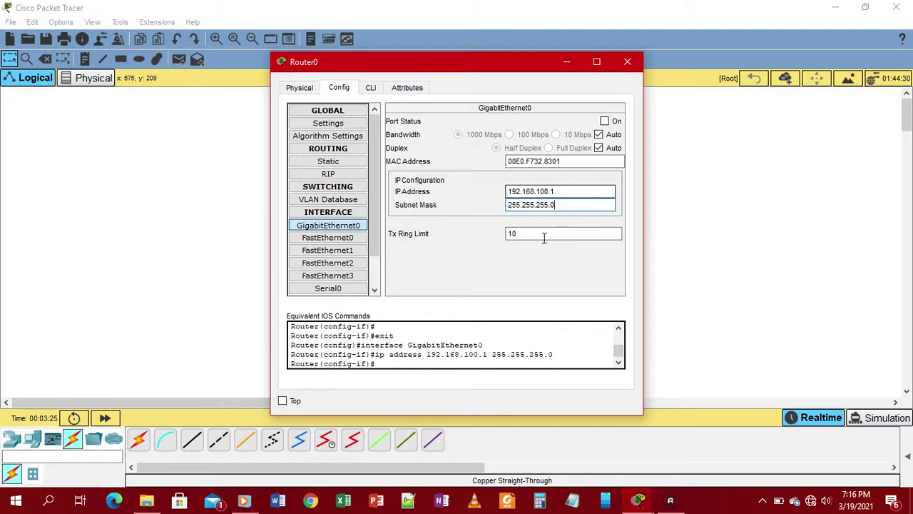
left_click(605, 122)
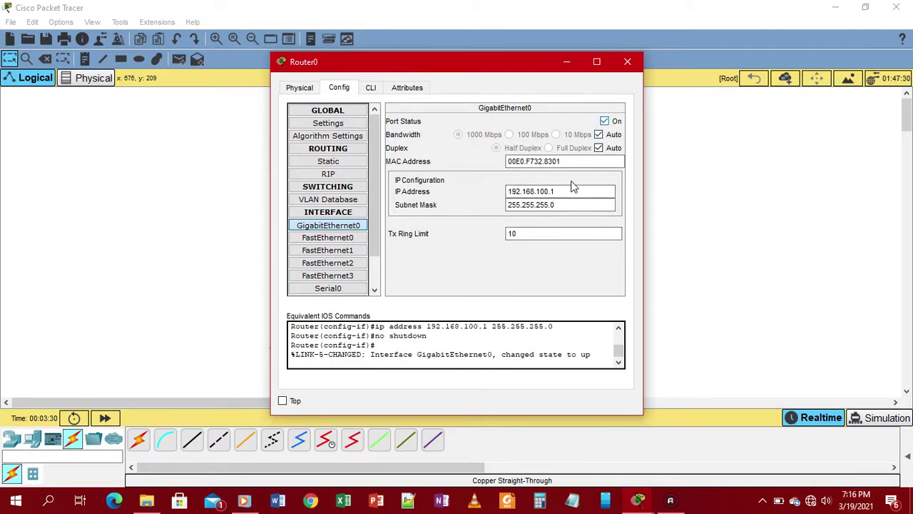
left_click(628, 62)
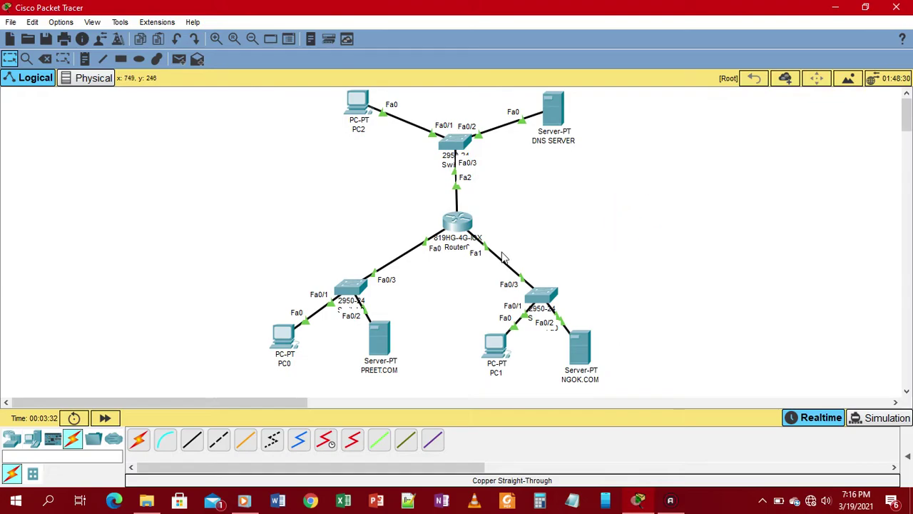
Place a text note reading 192.168.100.1 just below Router0 in the workspace.
left_click(86, 60)
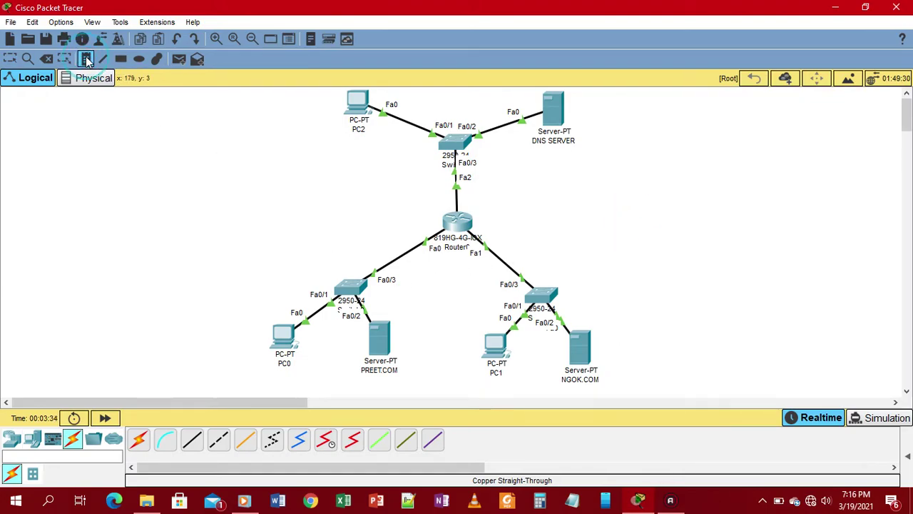
left_click(435, 266)
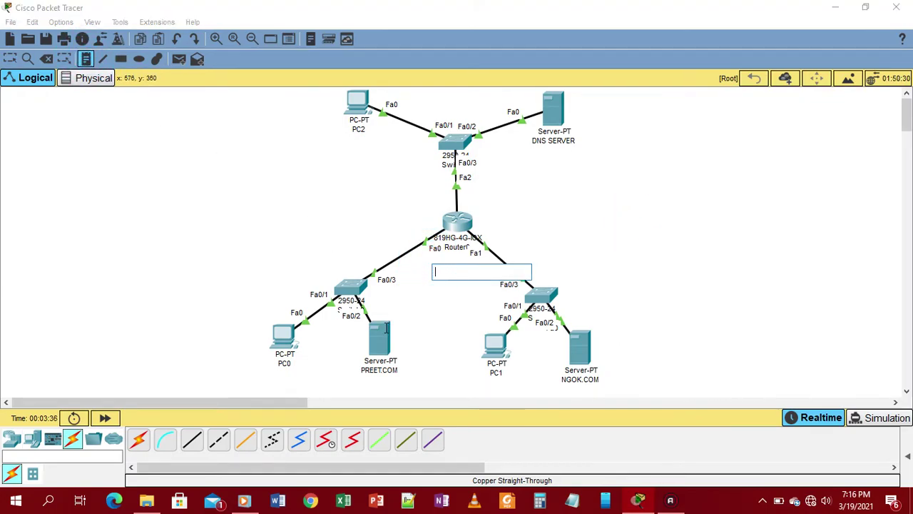
type("192.168.100")
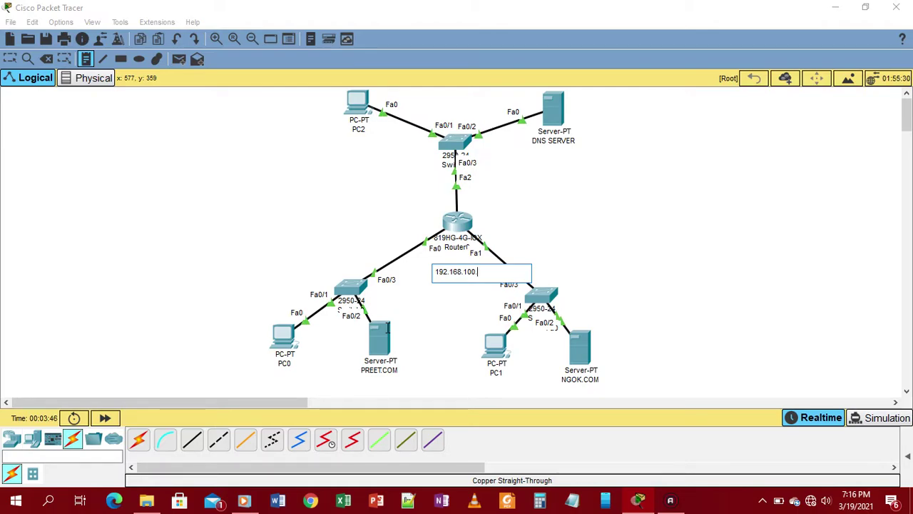
type(".1")
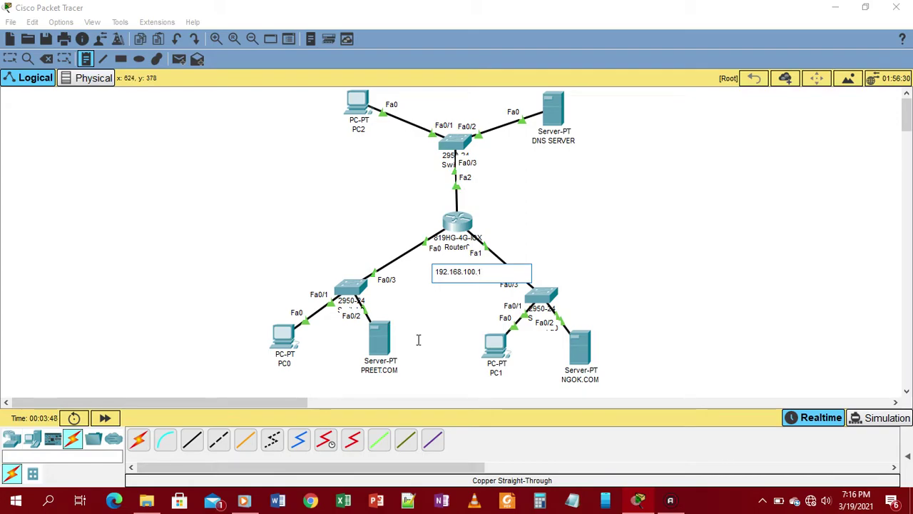
left_click(482, 329)
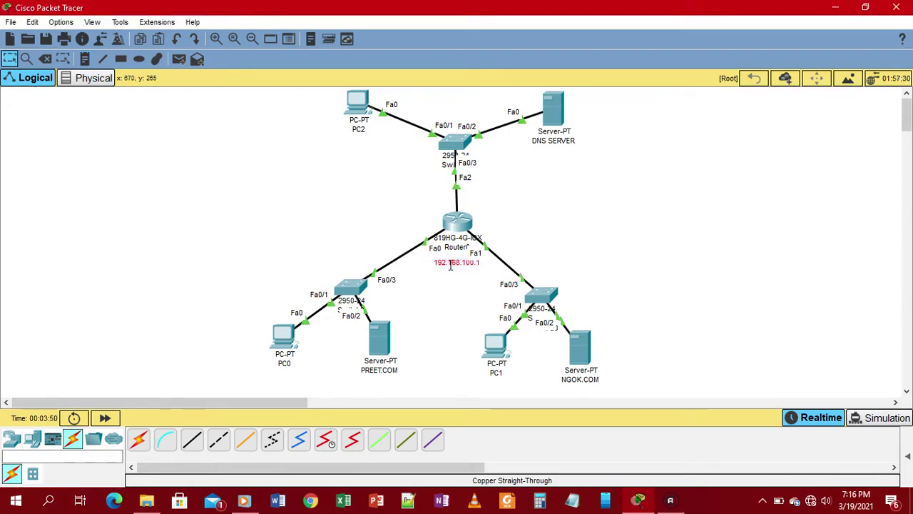
Shift the 192.168.100.1 note slightly so it sits centred beneath Router0.
left_click_drag(450, 273, 446, 267)
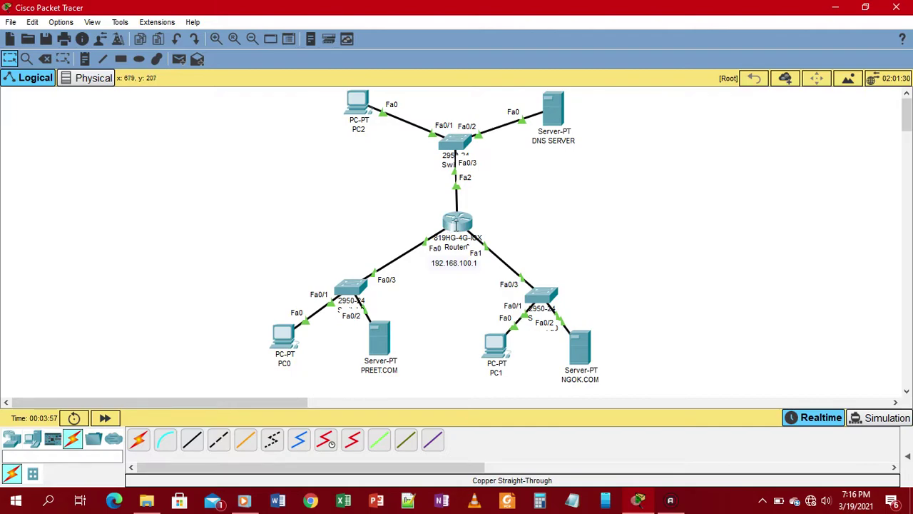
mouse_move(457, 226)
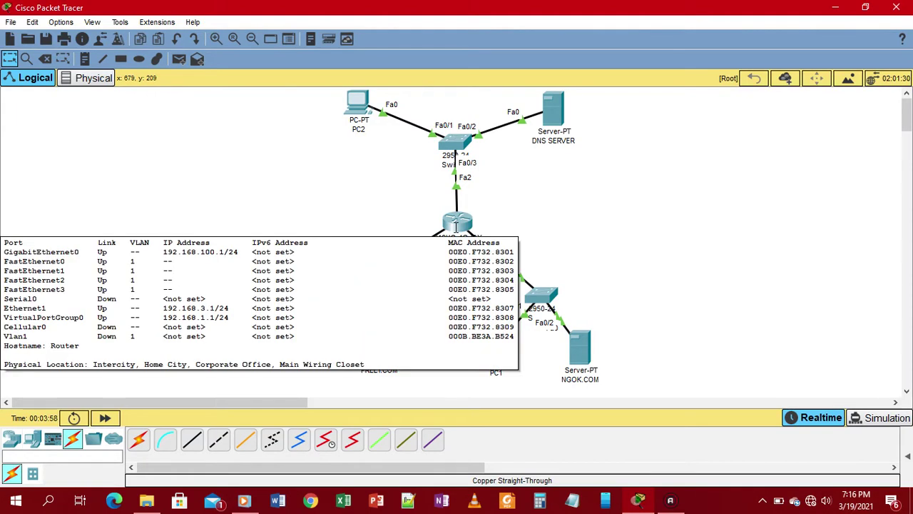
Give the DNS SERVER the static IP address 192.168.100.2 with subnet mask 255.255.255.0.
left_click(547, 113)
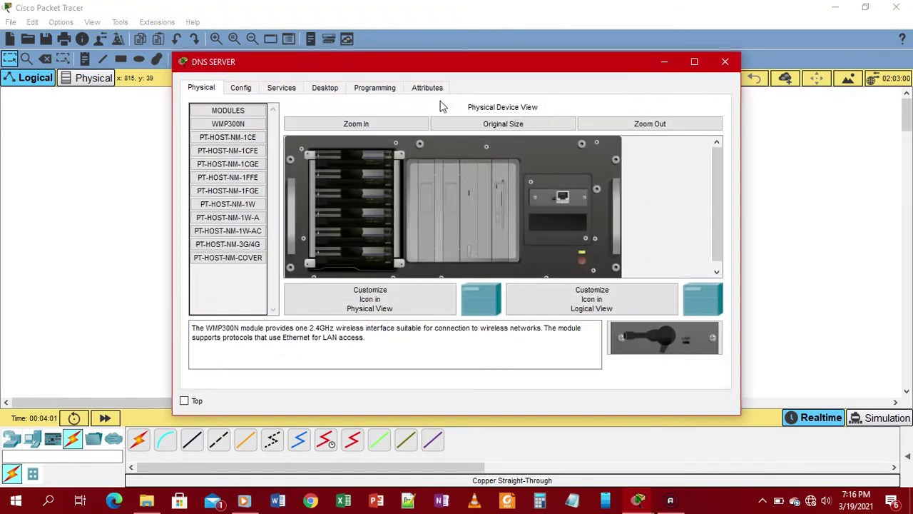
left_click(281, 87)
left_click(241, 87)
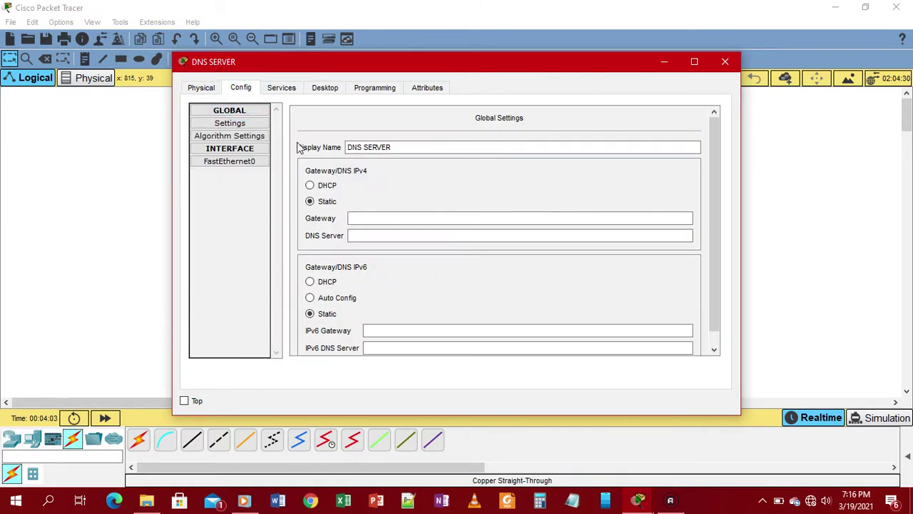
left_click(281, 87)
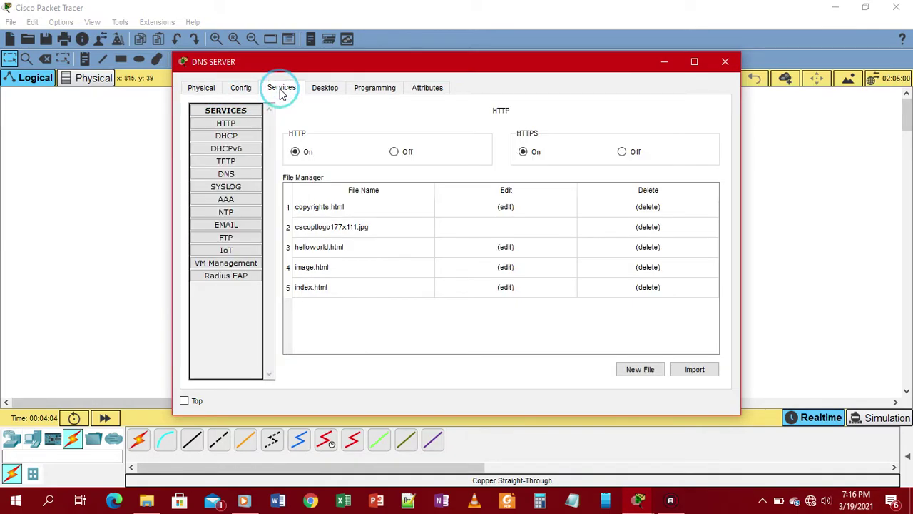
left_click(241, 87)
left_click(325, 87)
left_click(251, 147)
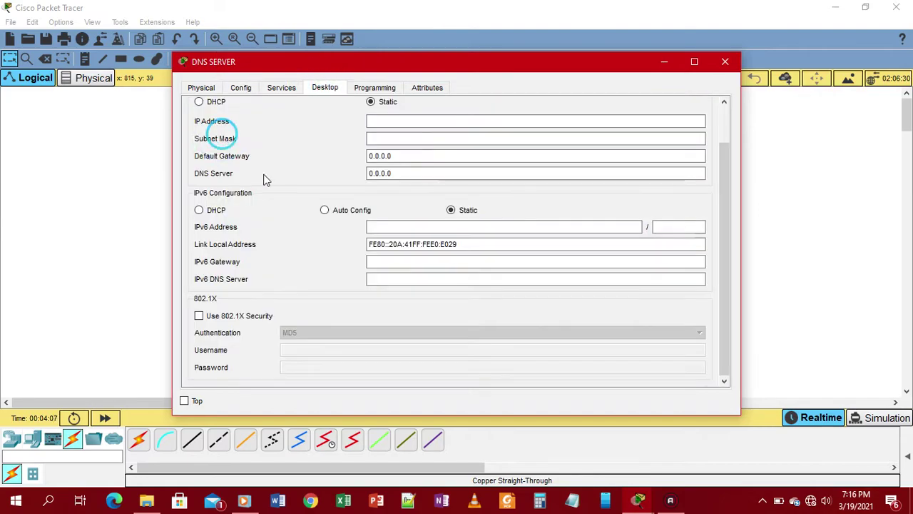
left_click(393, 122)
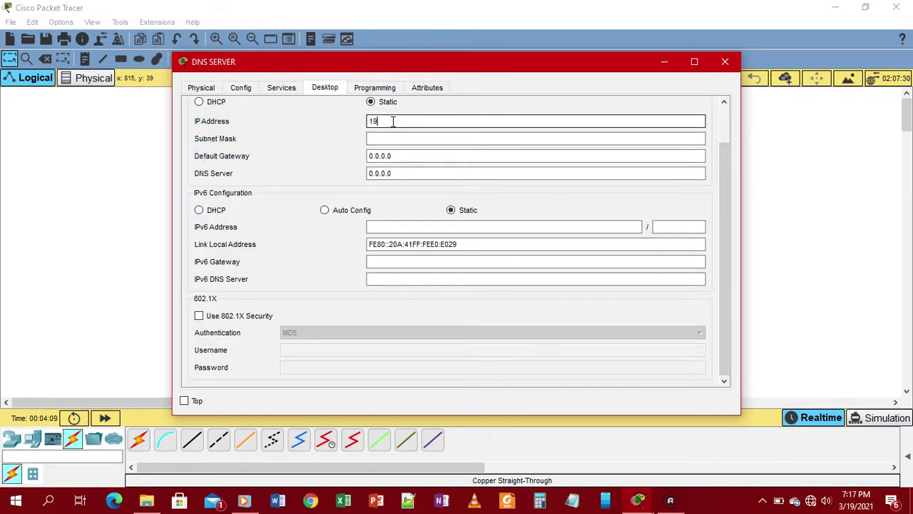
type("192.168.100.2")
left_click(392, 138)
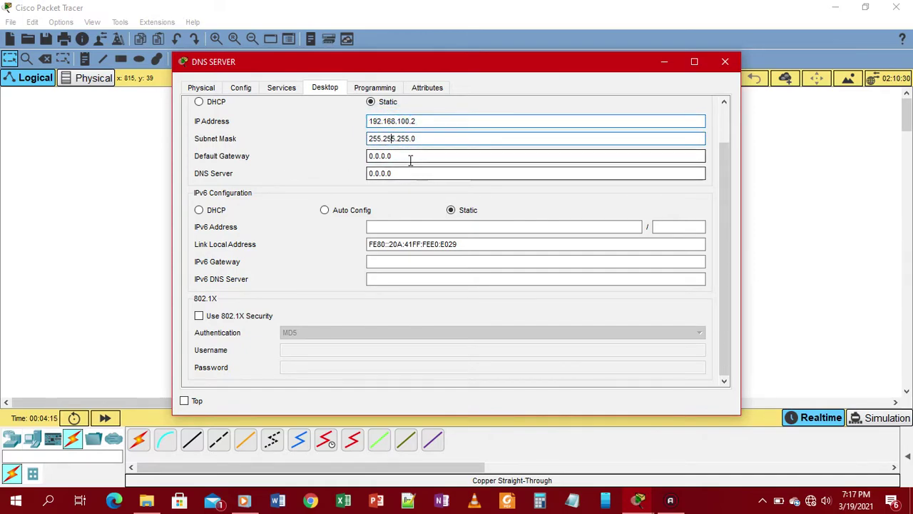
Set the DNS SERVER's default gateway to 192.168.100.1 and close its configuration window.
key("Tab")
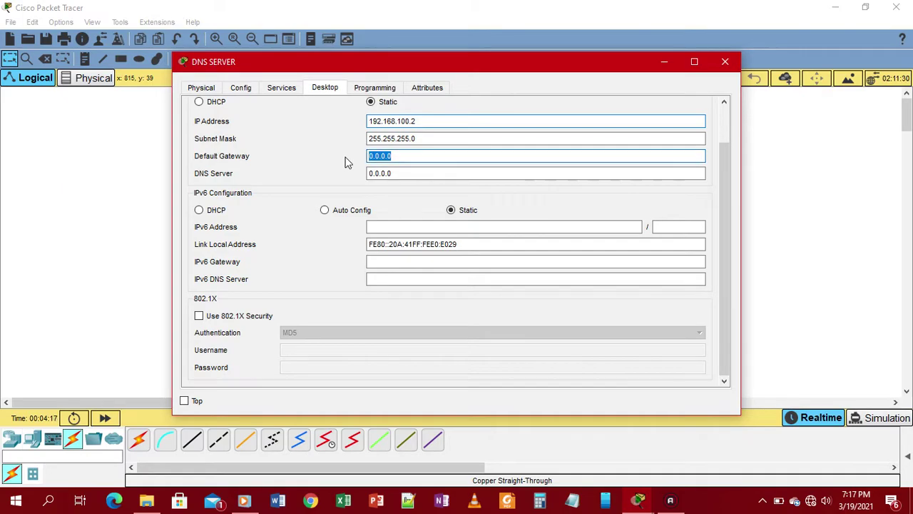
left_click(443, 121)
left_click_drag(443, 121, 354, 127)
key("ctrl+c")
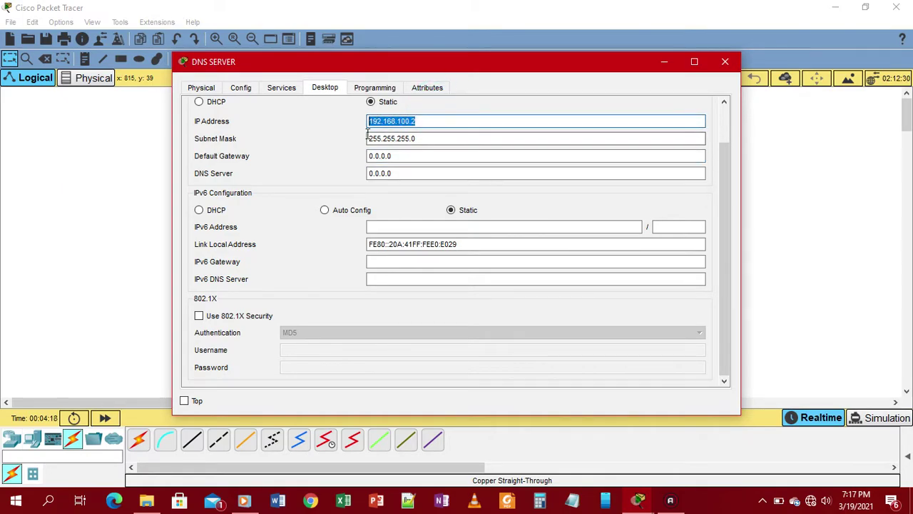
key("super")
key("Escape")
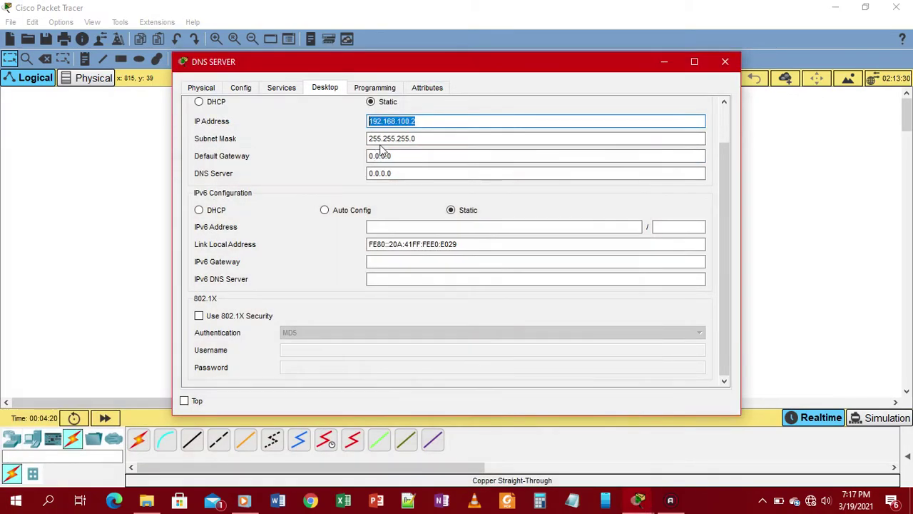
left_click_drag(411, 155, 389, 157)
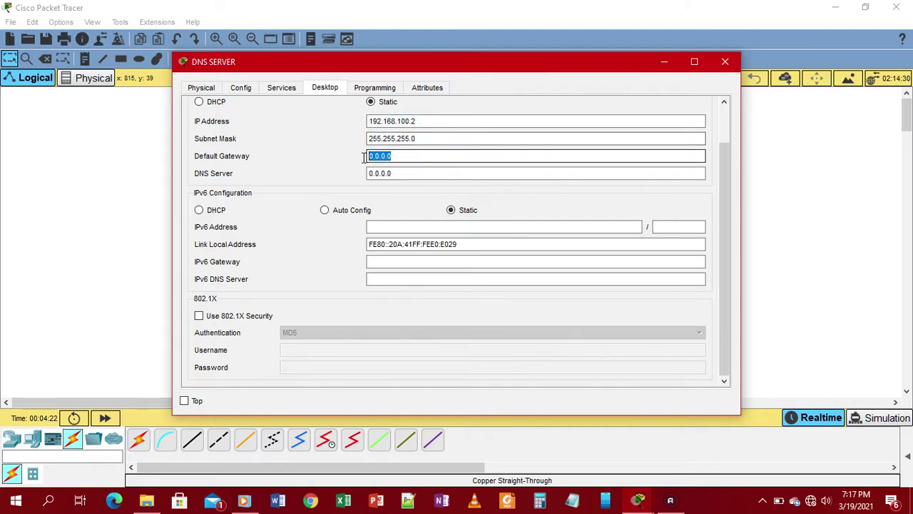
key("ctrl+v")
key("BackSpace")
type("1")
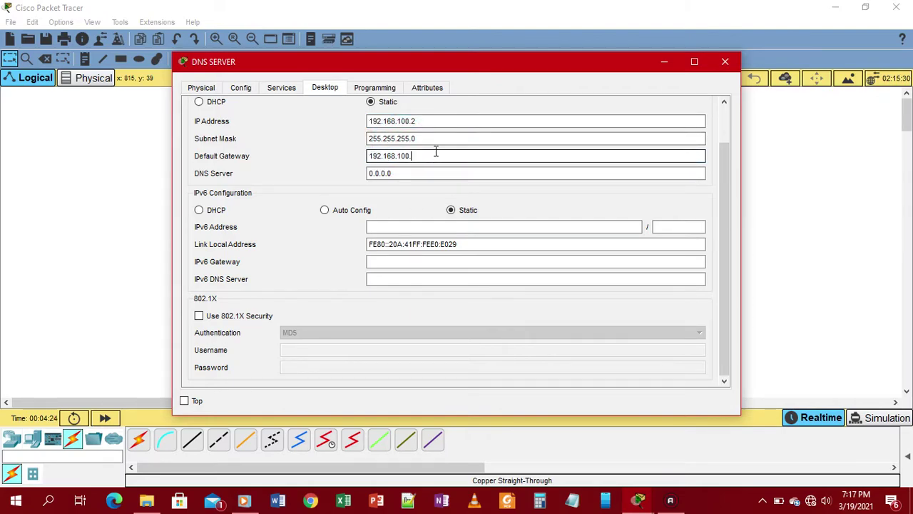
key("Tab")
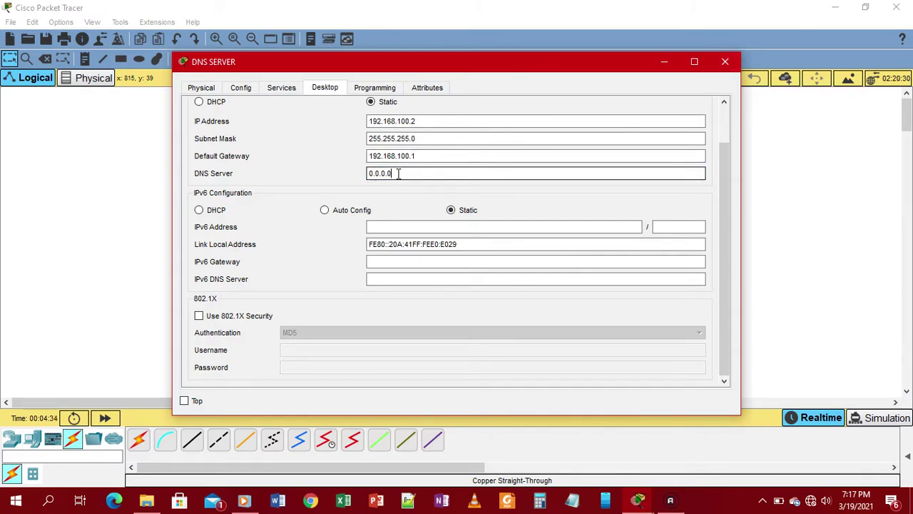
left_click(724, 63)
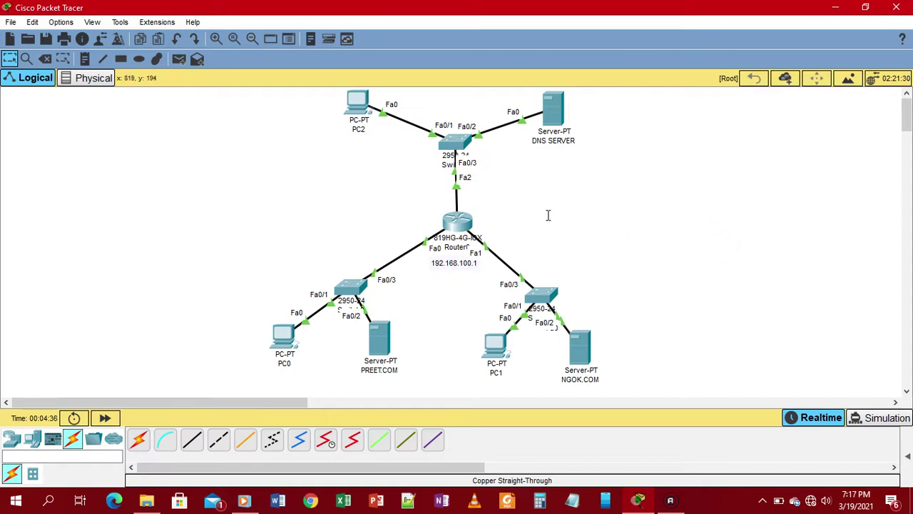
Place a text note reading 192.168.100.2 directly below the DNS SERVER in the workspace.
left_click(84, 61)
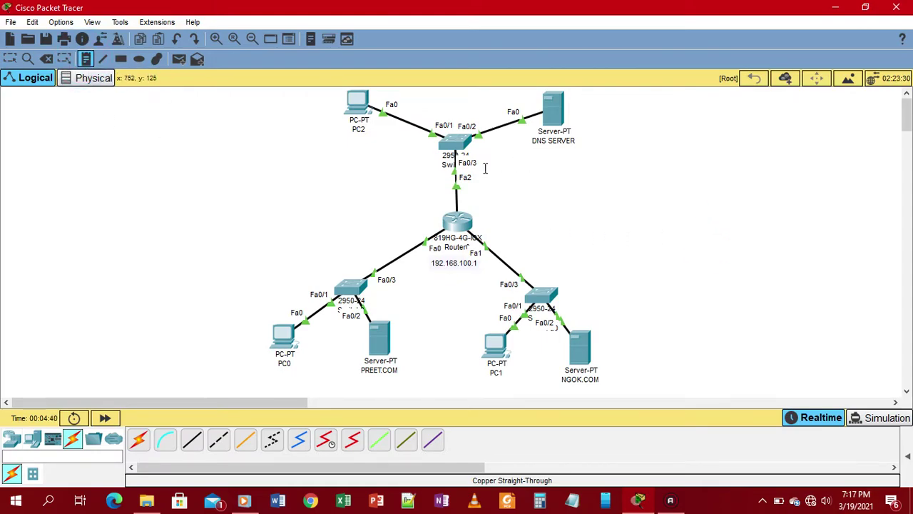
left_click(565, 167)
type("1")
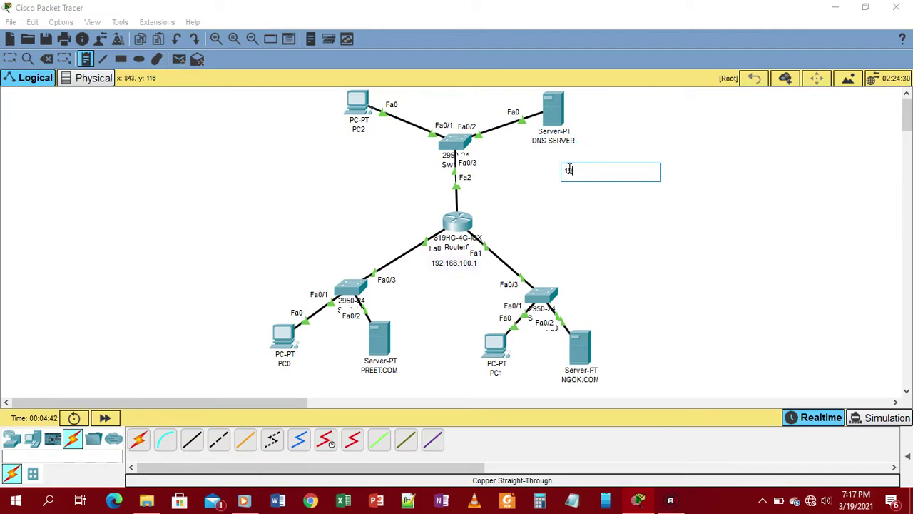
type("92.168.100.")
key("Escape")
left_click_drag(585, 172, 566, 160)
left_click(568, 191)
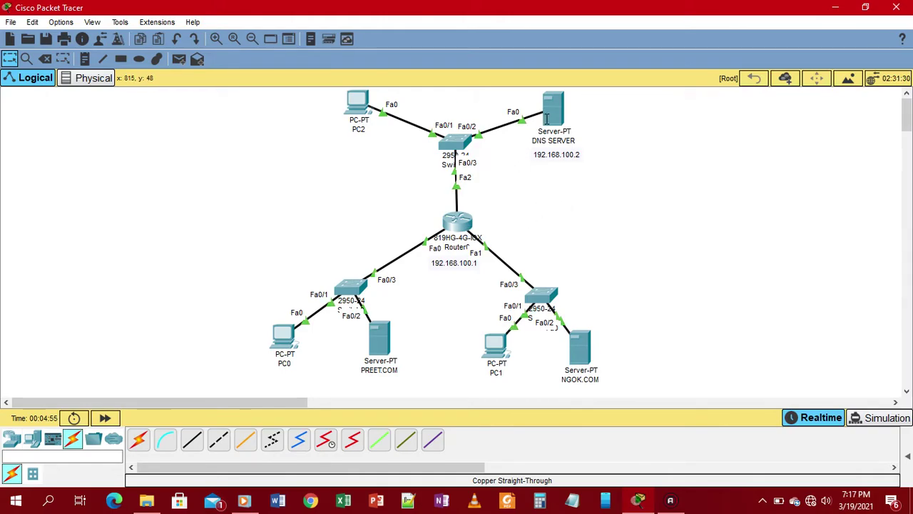
mouse_move(547, 118)
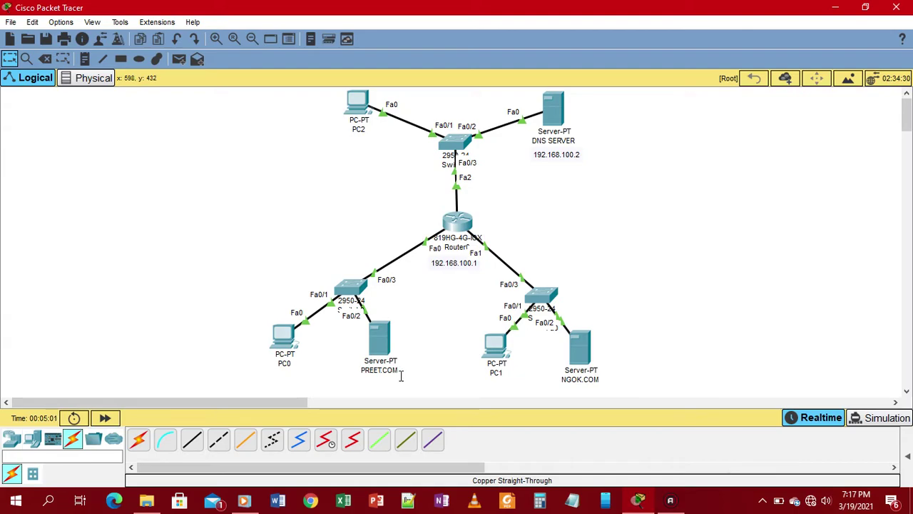
Give the PREET.COM server the static IP address 192.168.100.3 with subnet mask 255.255.255.0.
left_click(379, 335)
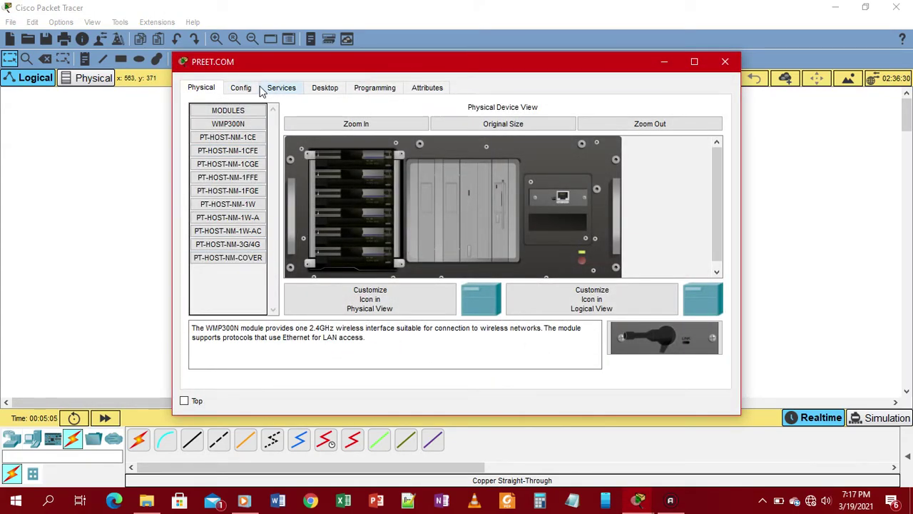
left_click(324, 88)
left_click(255, 146)
left_click(401, 120)
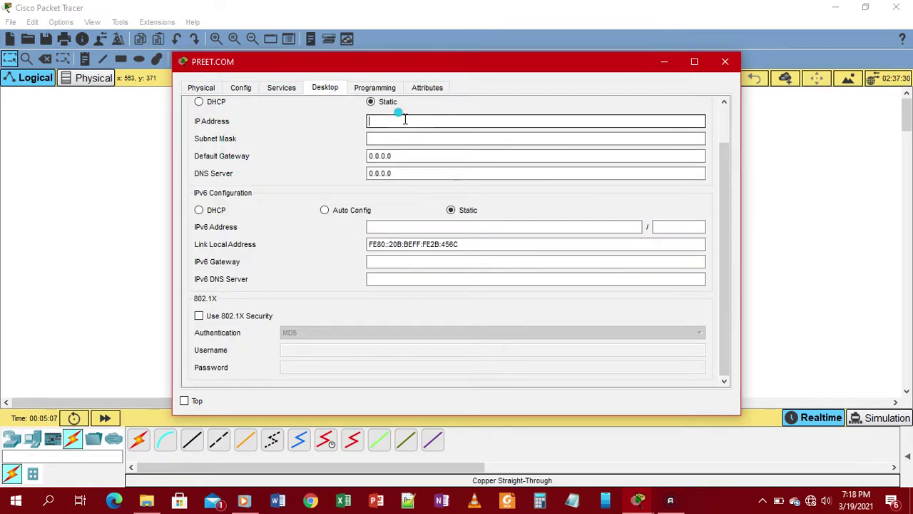
type("192.168.100.2")
left_click(412, 137)
Set PREET.COM's default gateway to 192.168.100.1 and its DNS server to 192.168.100.2, and close its window.
left_click_drag(408, 154, 346, 156)
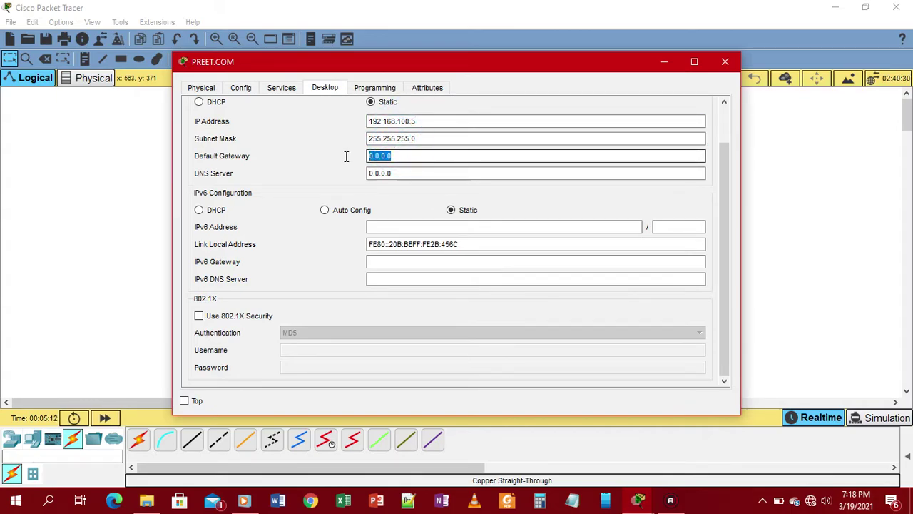
type("192.168.100.2")
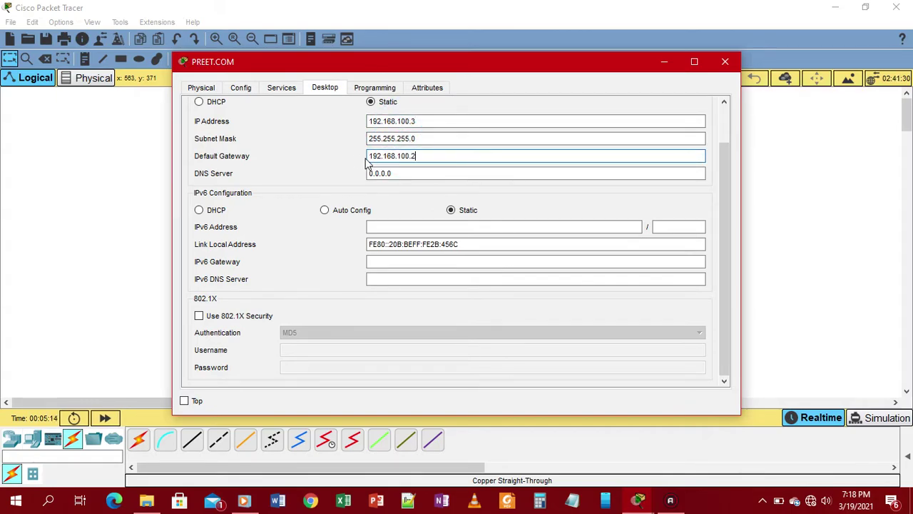
type("1")
left_click(407, 171)
left_click_drag(408, 171, 349, 179)
type("1")
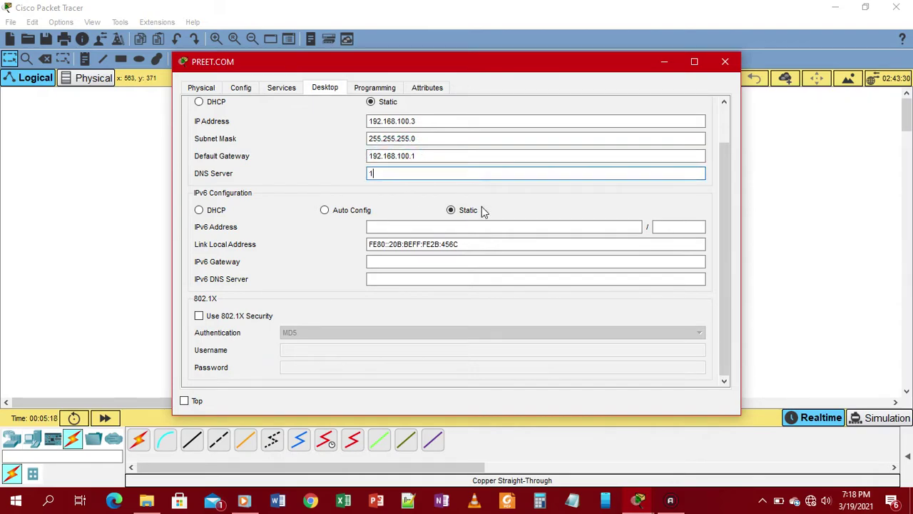
type("92.168.100.2")
left_click(415, 122)
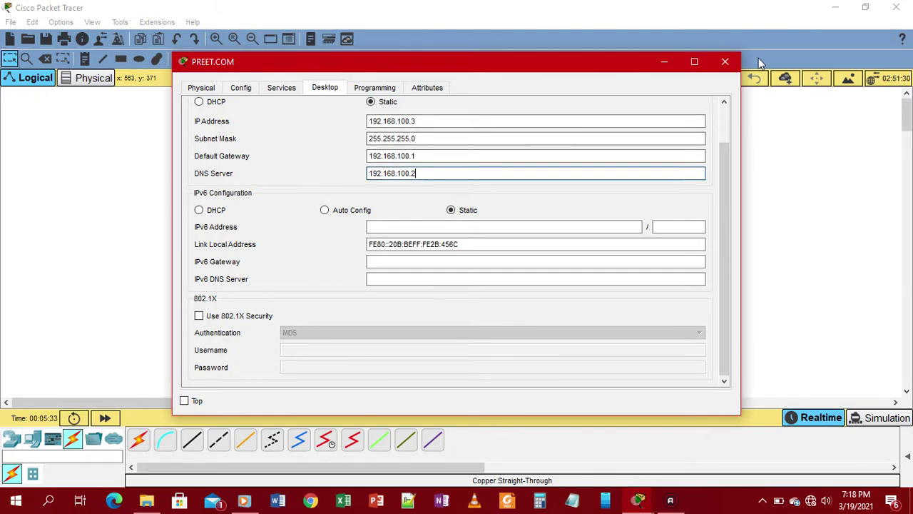
left_click(725, 62)
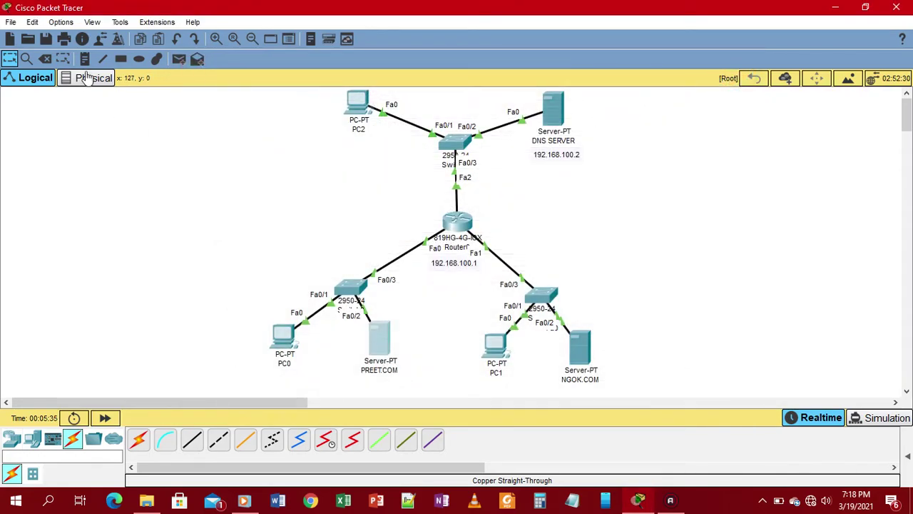
Place a text note reading 192.168.100.3 directly below the PREET.COM server.
left_click(372, 381)
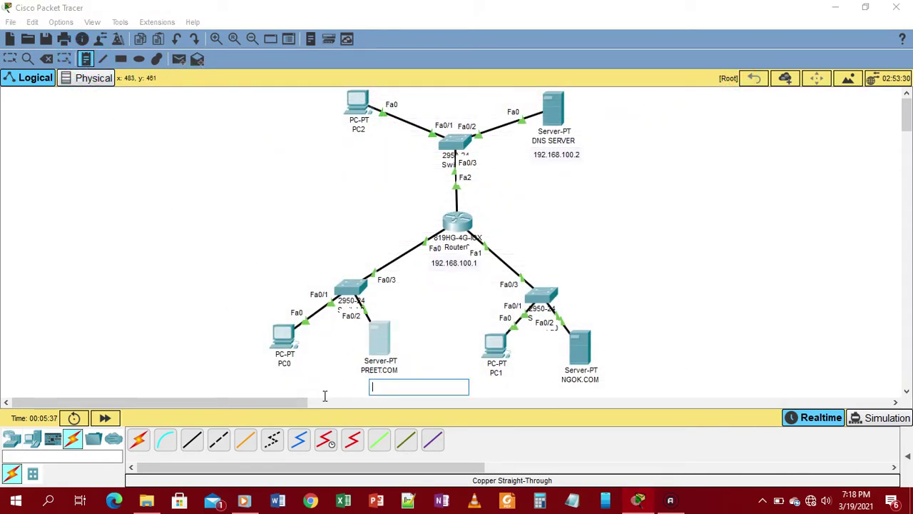
type("192.168.100.3")
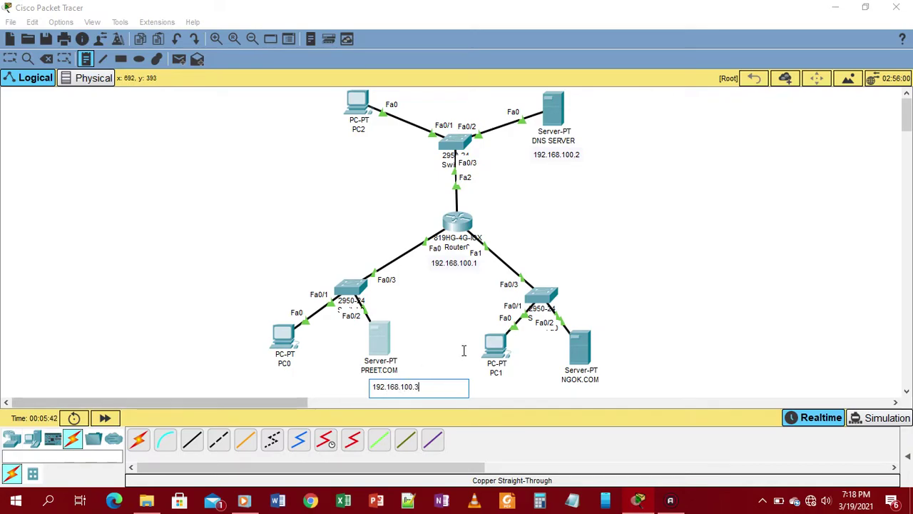
left_click(457, 346)
left_click_drag(393, 388, 378, 385)
left_click(424, 384)
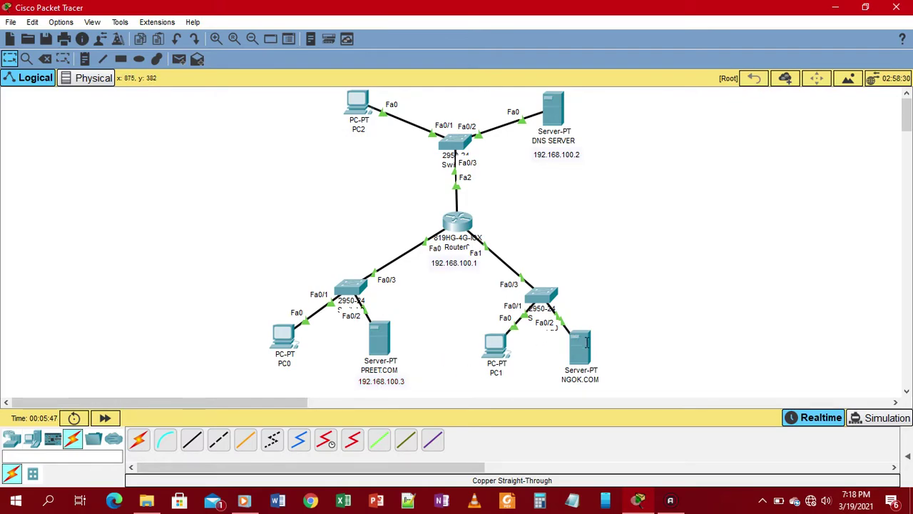
Give the NGOK.COM server the static IP address 192.168.100.4 with subnet mask 255.255.255.0.
left_click(581, 343)
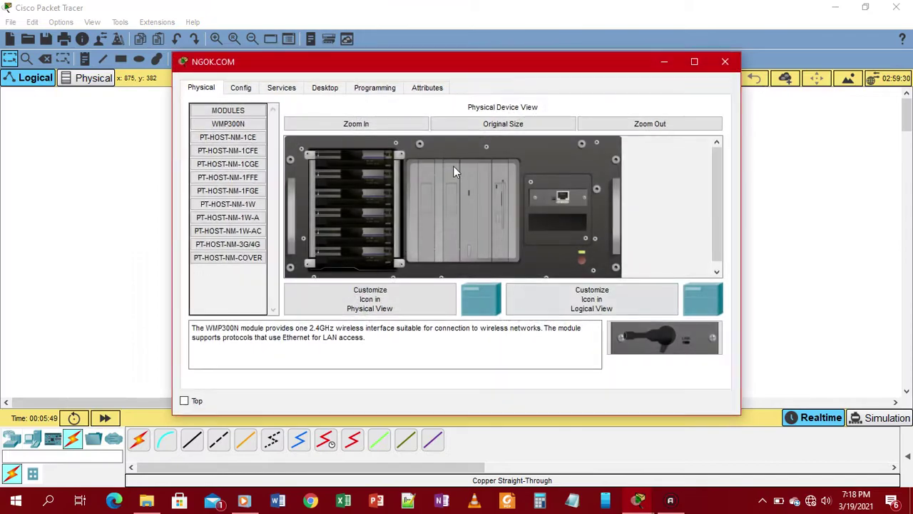
left_click(321, 87)
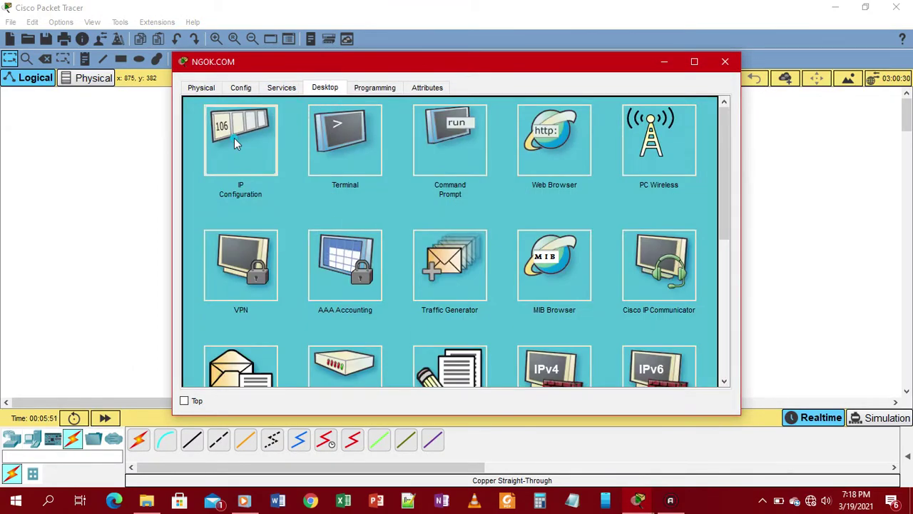
left_click(234, 138)
left_click(428, 123)
type("192.168.100.2")
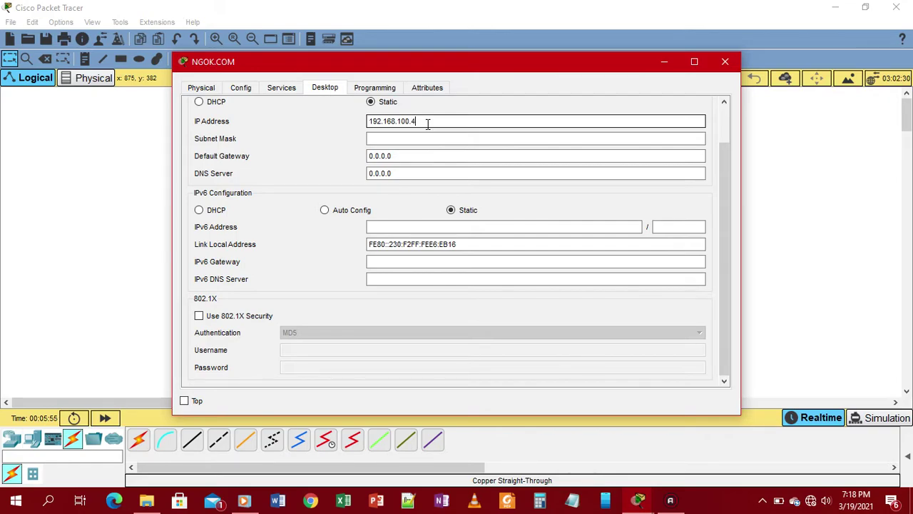
left_click(410, 137)
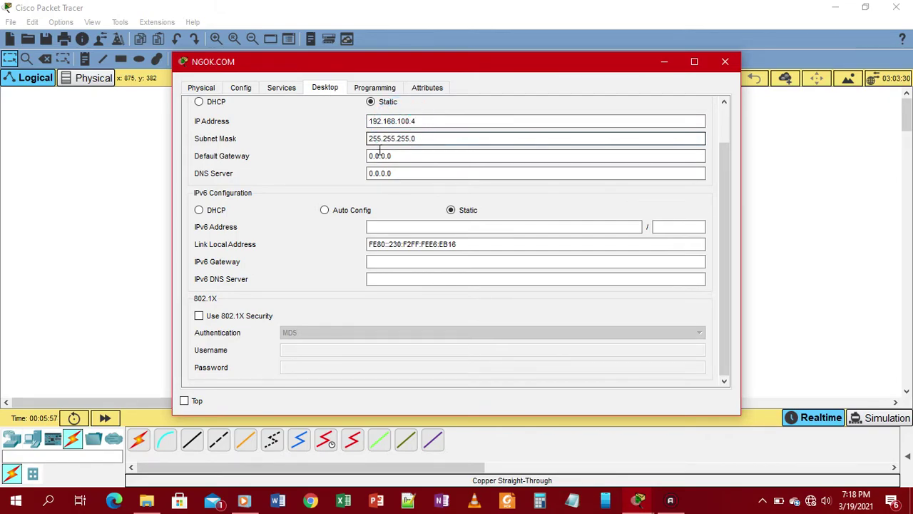
Set the NGOK.COM server's default gateway to 192.168.100.1.
key("Tab")
type("192.168.100.")
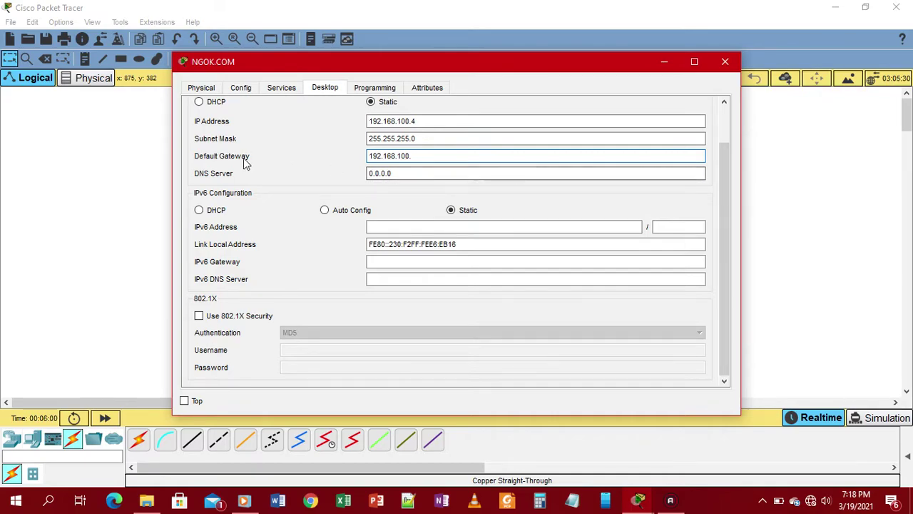
type("1")
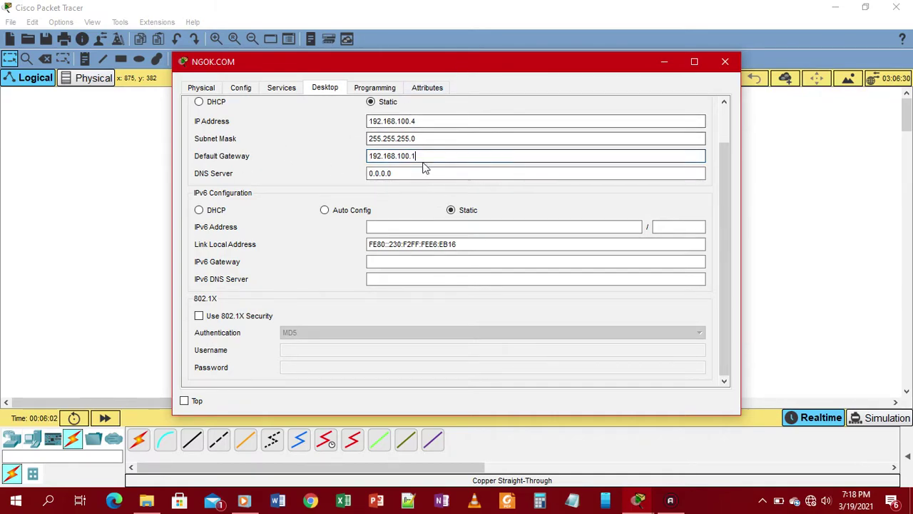
Set the NGOK.COM server's DNS server to 192.168.100.2 and close its window.
key("Tab")
type("192.168.100.2")
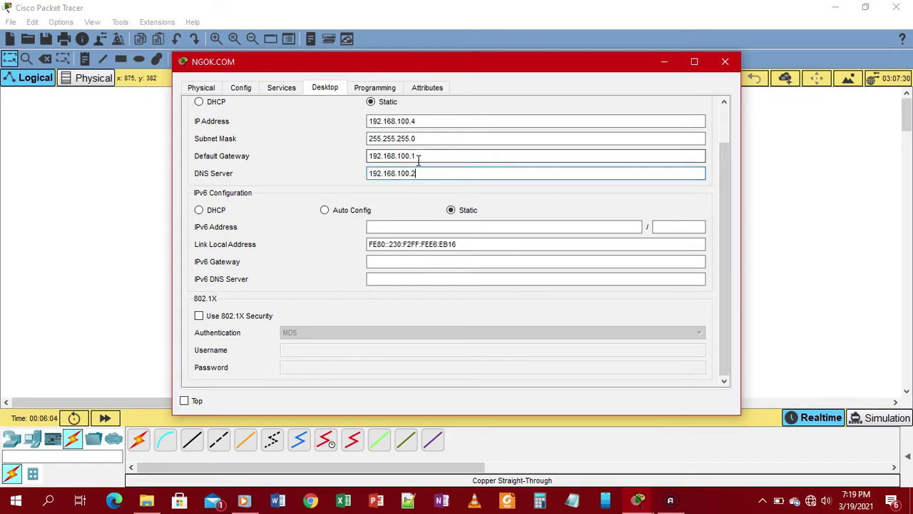
left_click(722, 61)
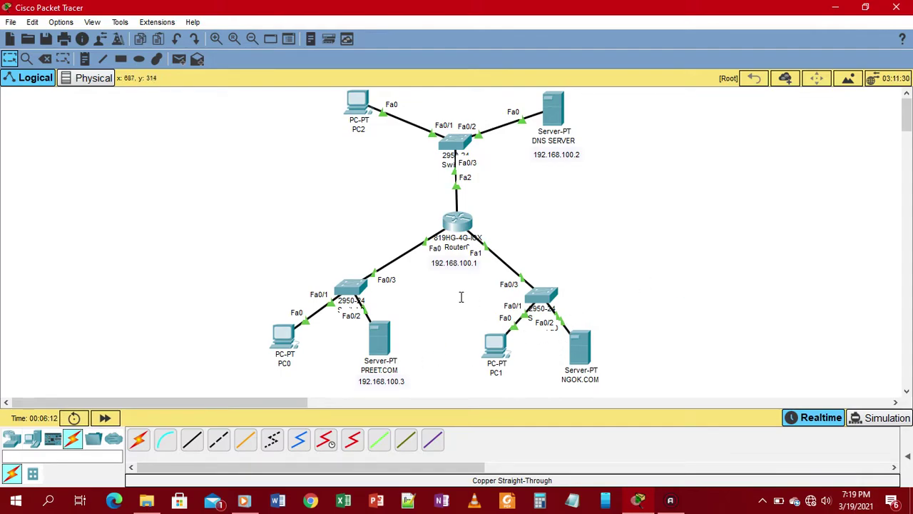
left_click(285, 334)
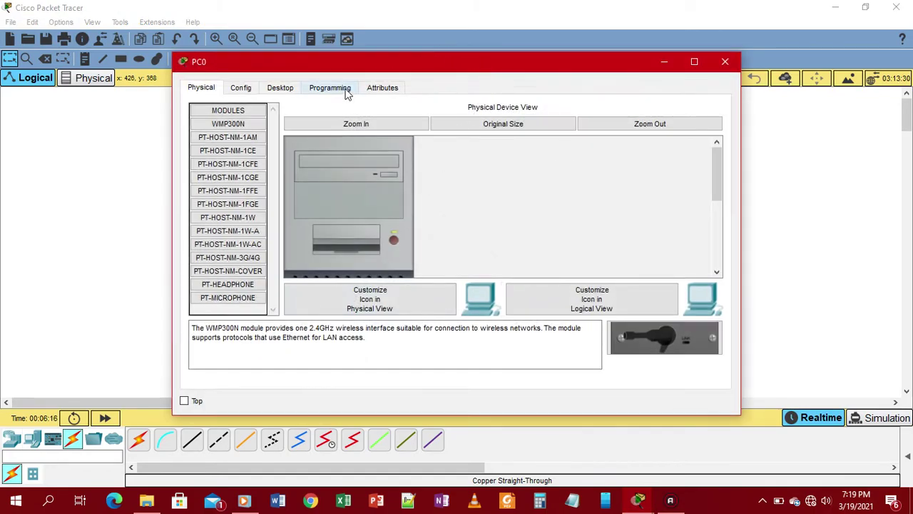
left_click(281, 89)
left_click(263, 166)
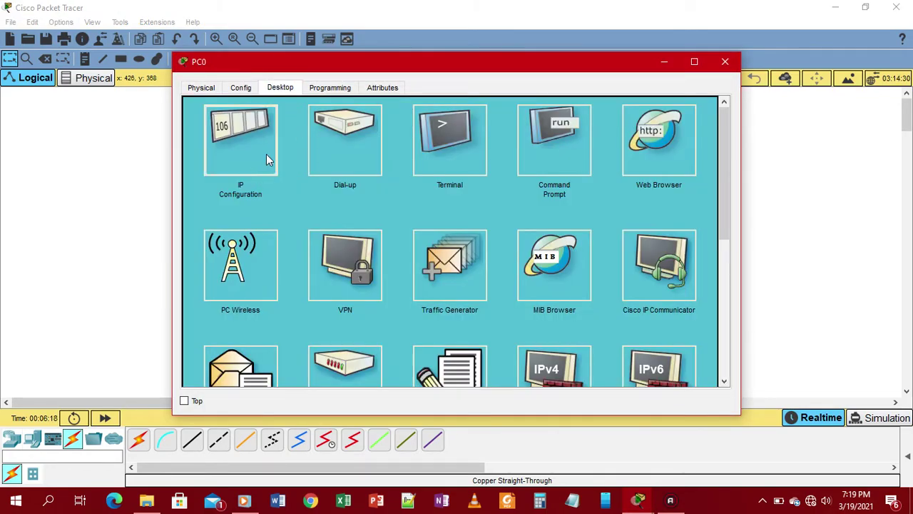
left_click(404, 122)
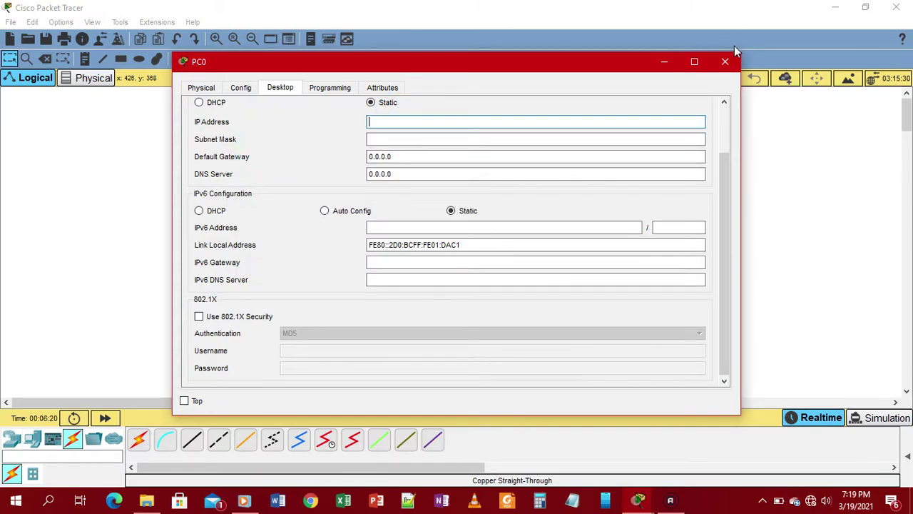
left_click(724, 61)
Place a text note reading 192.168.100.4 directly below the NGOK.COM server.
left_click(84, 60)
left_click(654, 338)
type("192.168.100.4")
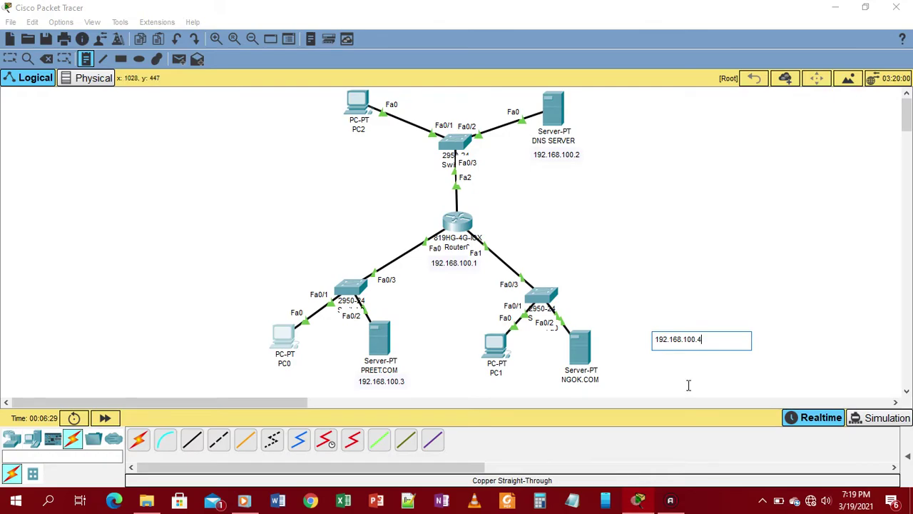
left_click(695, 358)
left_click_drag(689, 341, 593, 394)
left_click(619, 365)
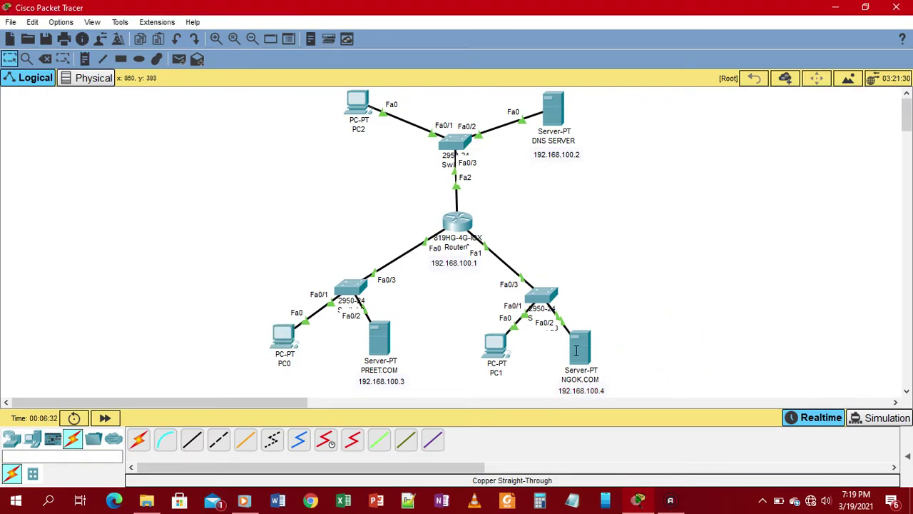
mouse_move(577, 349)
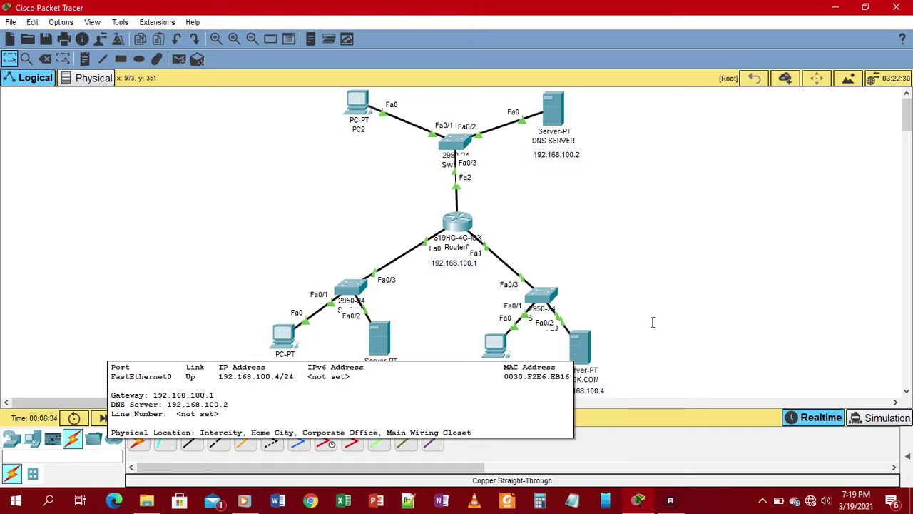
Give PC0 the static IP address 192.168.100.5 with subnet mask 255.255.255.0.
left_click(287, 338)
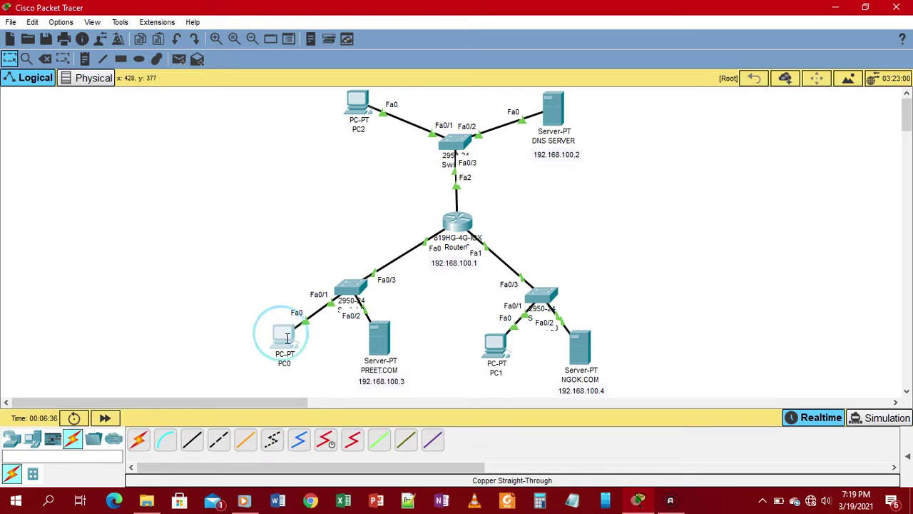
left_click(258, 145)
left_click(395, 122)
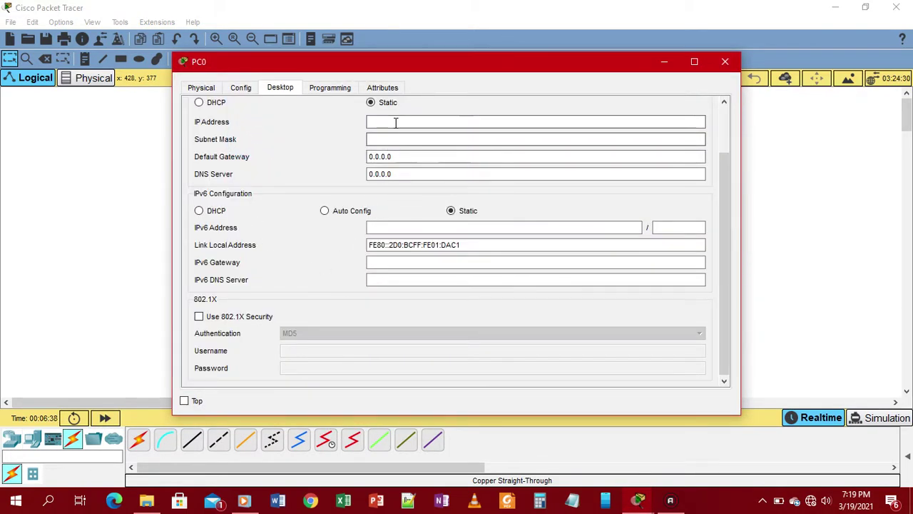
type("192.168.100.")
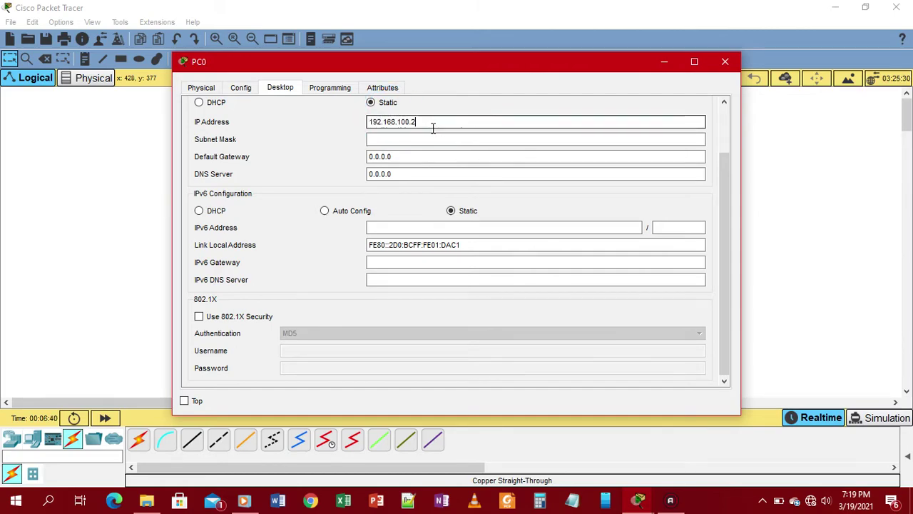
type("5")
left_click(428, 139)
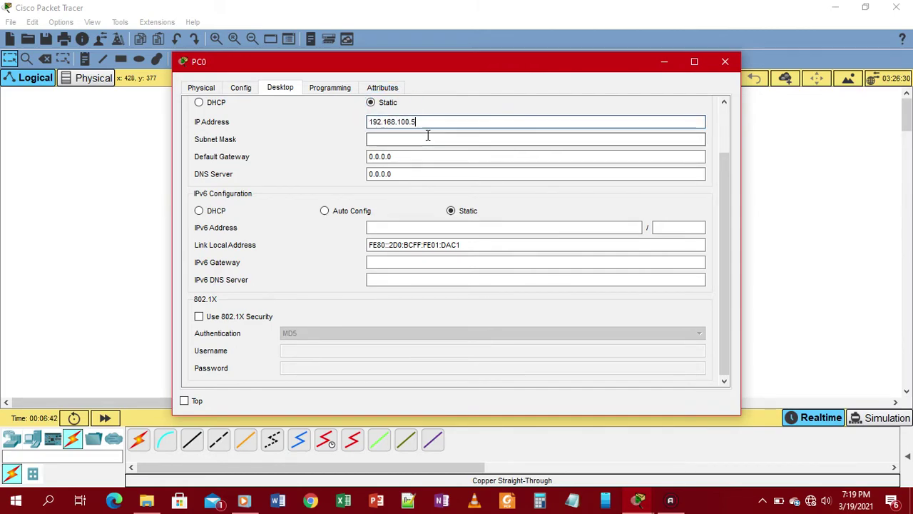
Set PC0's default gateway to 192.168.100.1 and its DNS server to 192.168.100.2, and close its window.
left_click(369, 158)
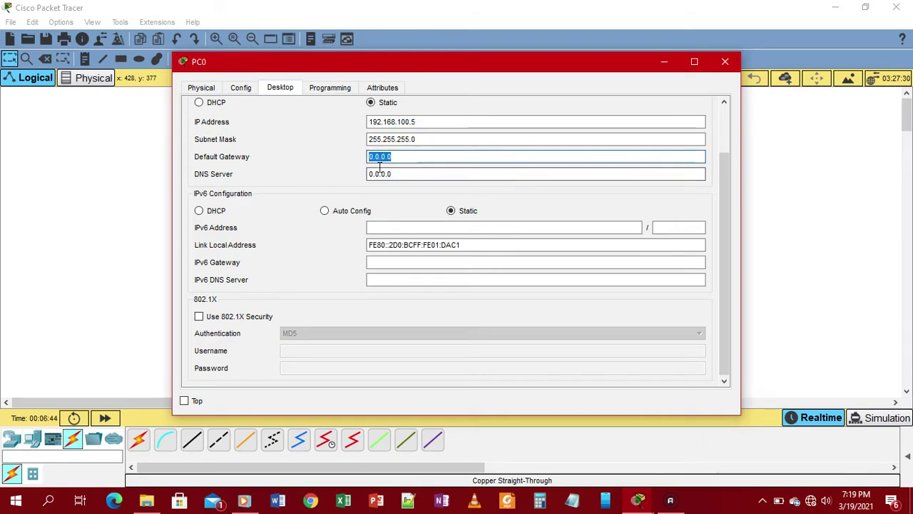
type("192.168.100.2")
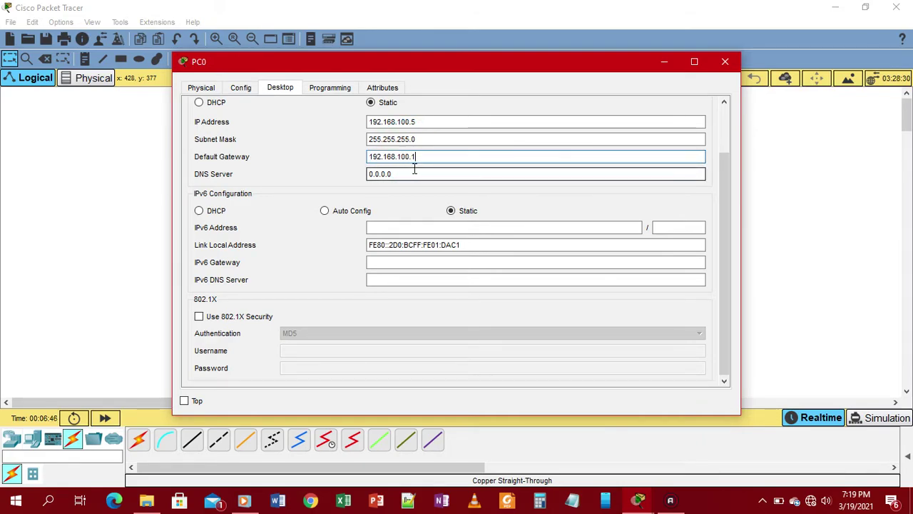
left_click(426, 173)
type("192.168.100.2")
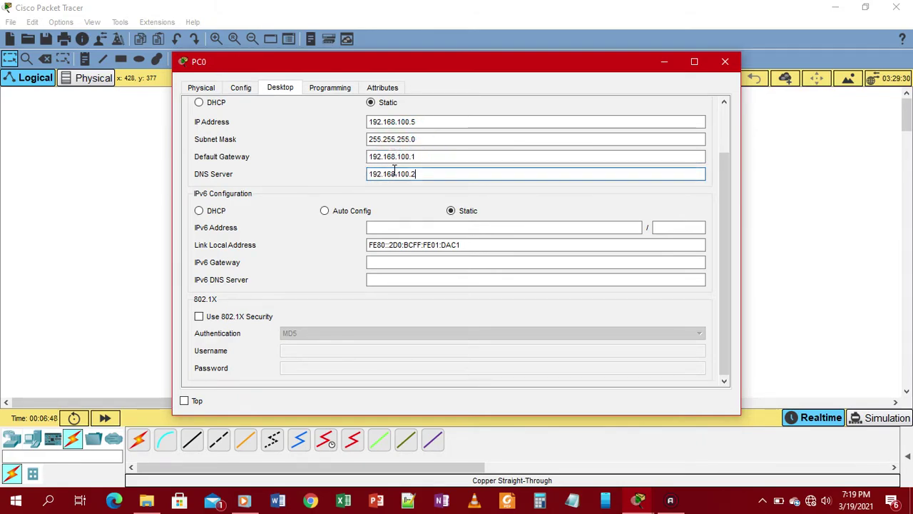
left_click(724, 62)
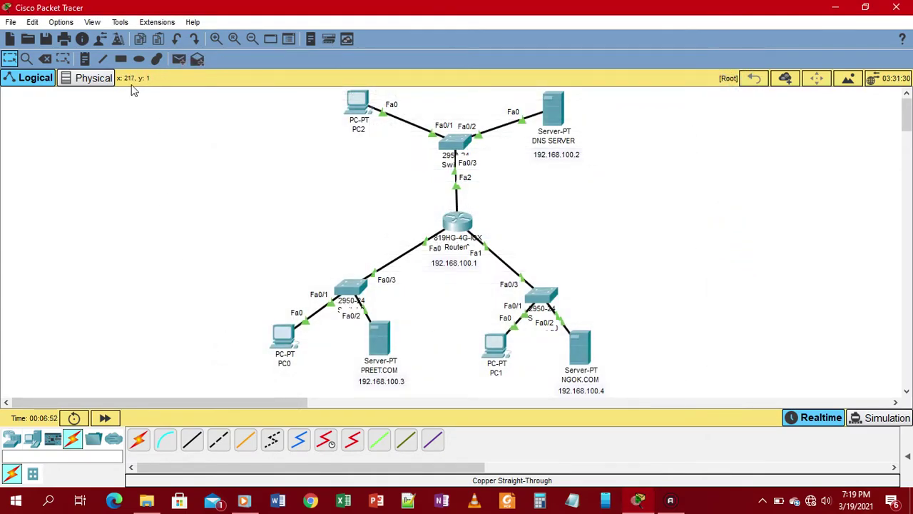
Place a text note reading 192.168.100.5 directly below PC0.
left_click(84, 60)
left_click(279, 377)
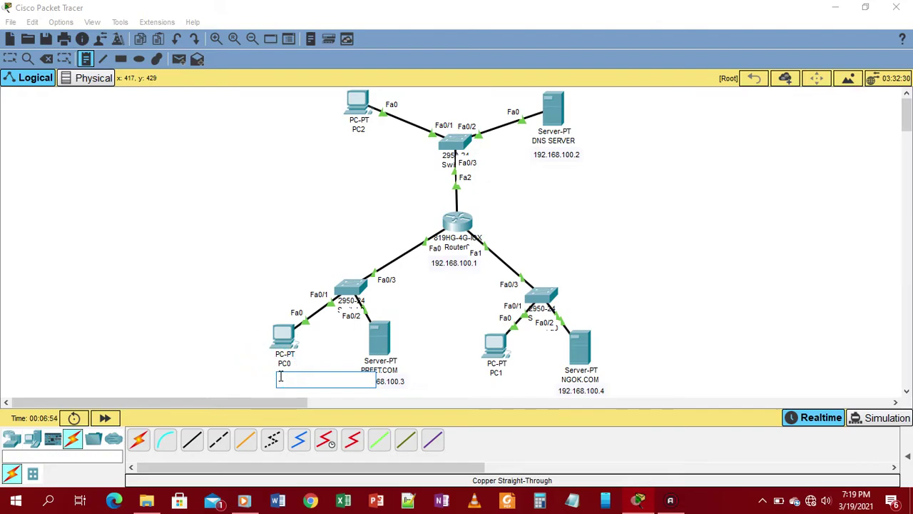
type("192.168.100.2")
type("5")
left_click(446, 385)
left_click(292, 377)
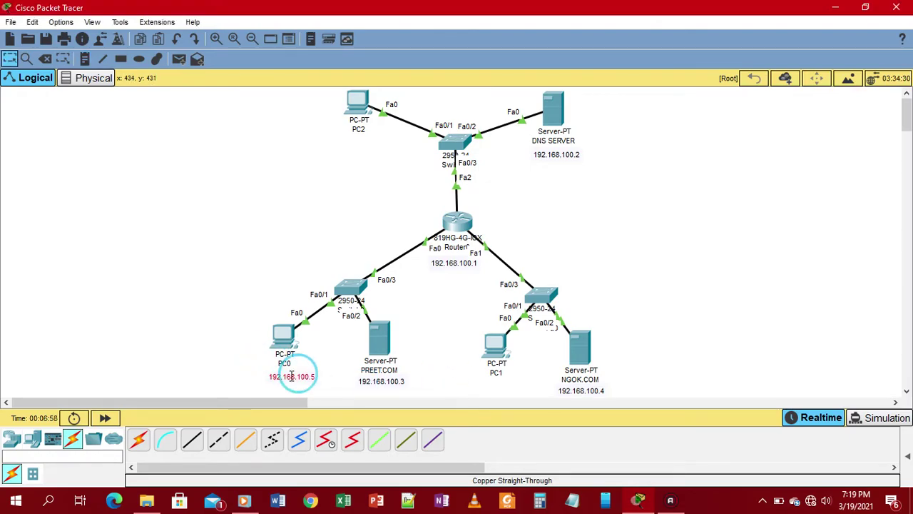
left_click(428, 378)
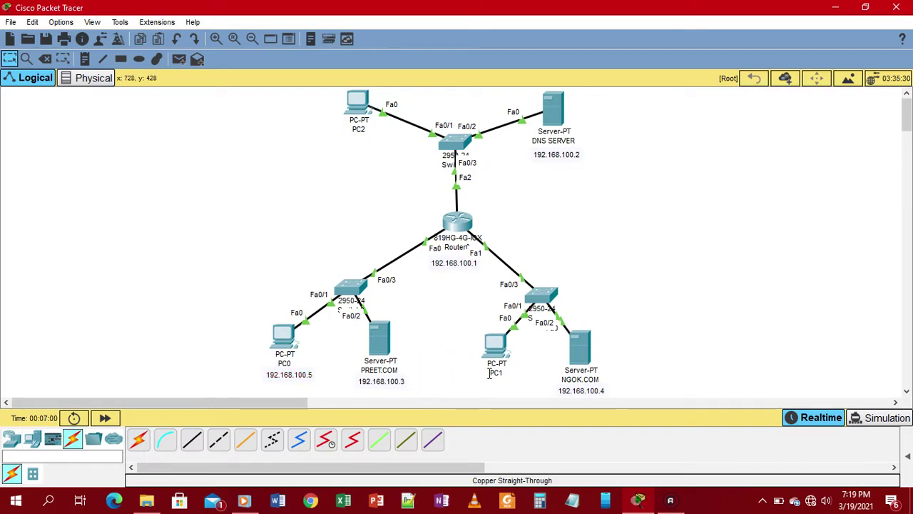
Give PC1 the static IP address 192.168.100.6 with subnet mask 255.255.255.0.
left_click(495, 346)
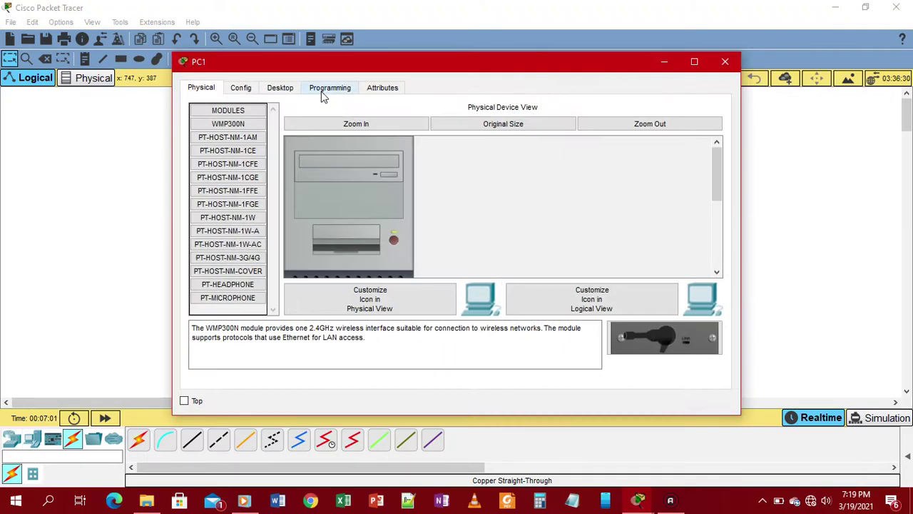
left_click(280, 87)
left_click(259, 157)
left_click(409, 121)
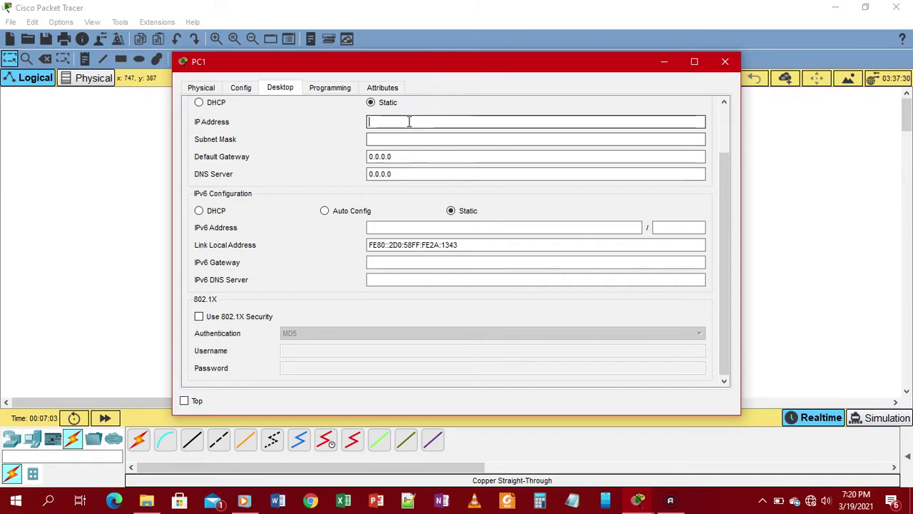
type("192.168.100.2")
key("BackSpace")
type("6")
left_click(427, 139)
Set PC1's default gateway to 192.168.100.1 and its DNS server to 192.168.100.2, and close its window.
left_click(426, 156)
key("ctrl+a")
type("192.168.100.2")
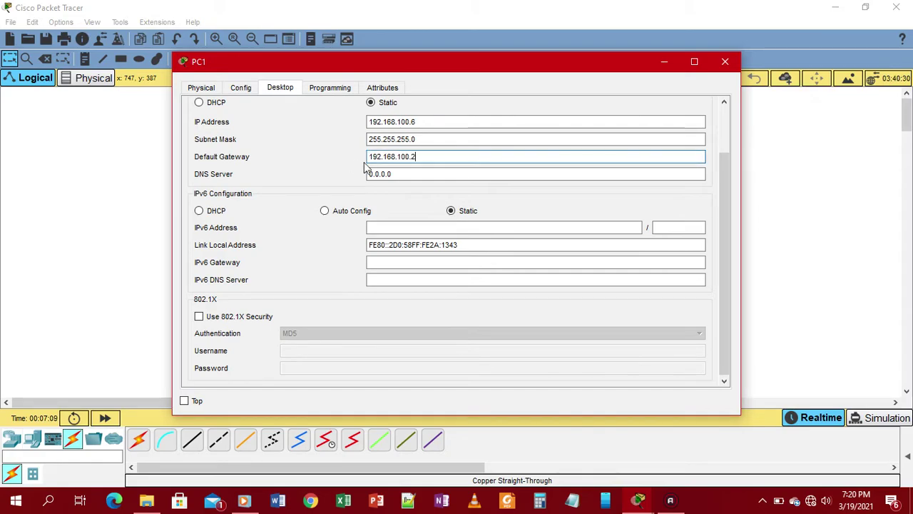
type("1")
left_click(404, 173)
key("ctrl+a")
type("192.168.100.2")
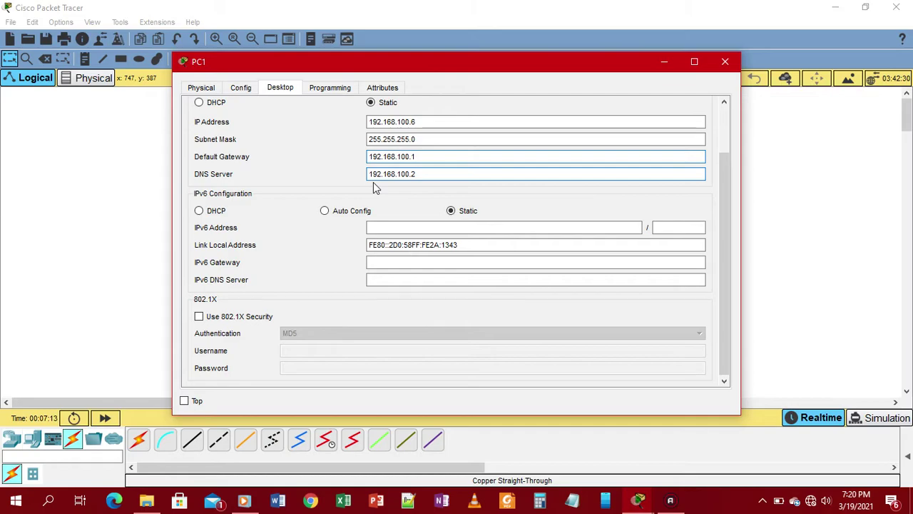
left_click(724, 62)
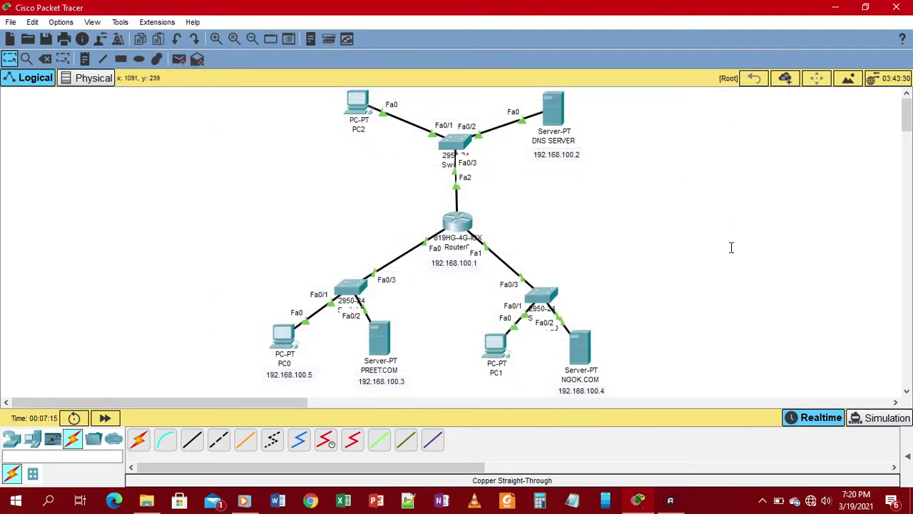
Place a text note reading 192.168.100.6 directly below PC1.
left_click(469, 385)
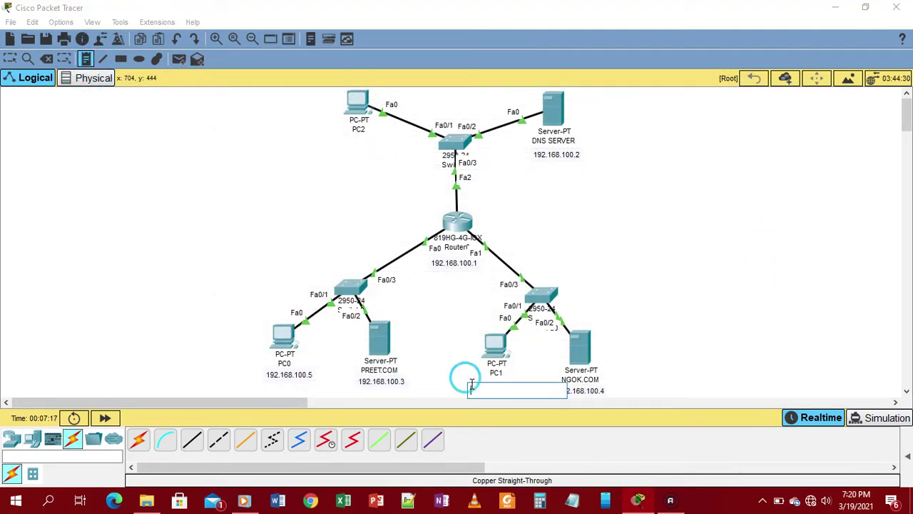
type("192.168.100.2")
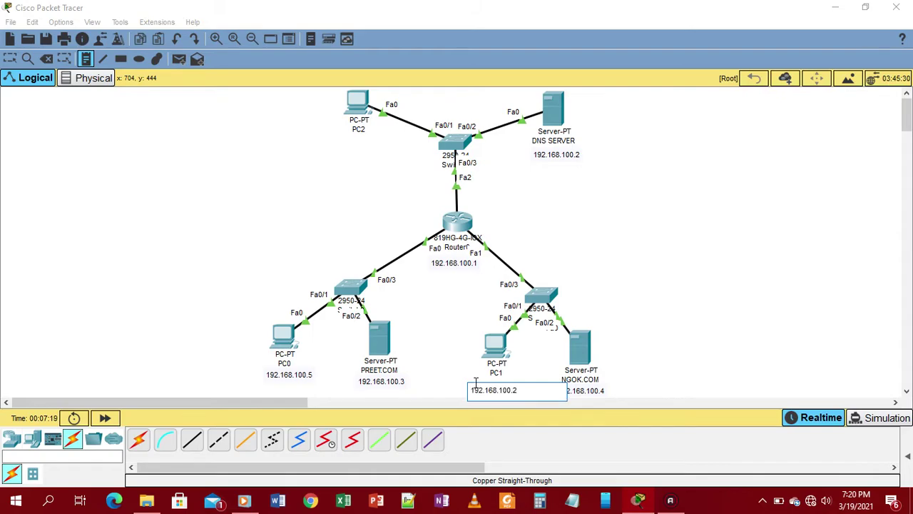
type("6")
left_click(535, 362)
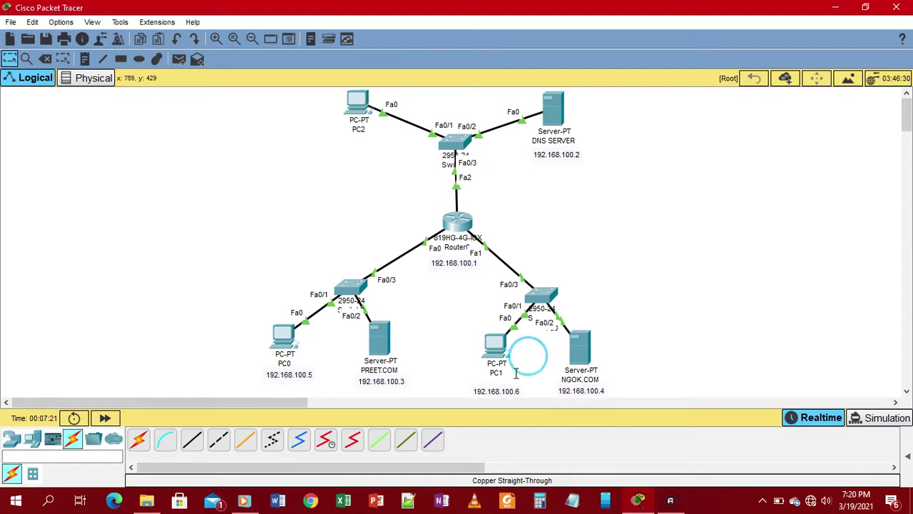
left_click_drag(510, 387, 510, 382)
left_click(594, 236)
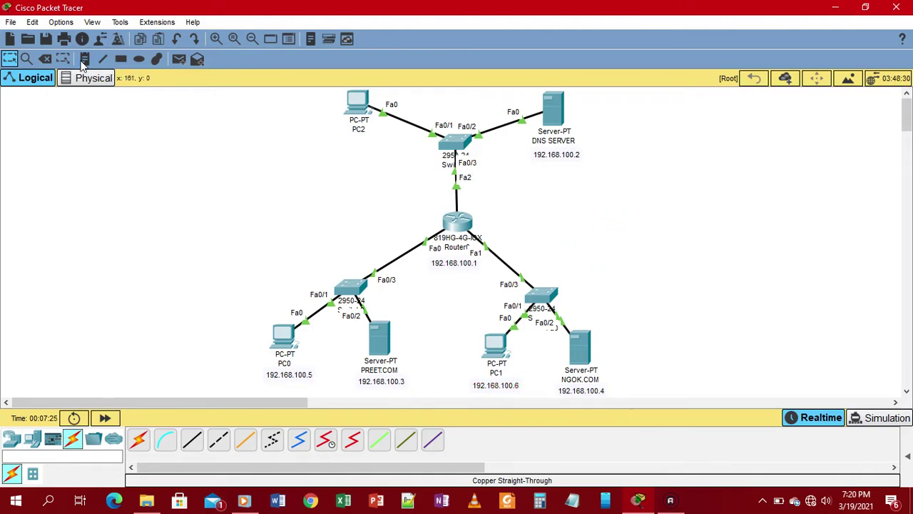
Give PC2 the static IP address 192.168.100.7 with subnet mask 255.255.255.0.
left_click(352, 107)
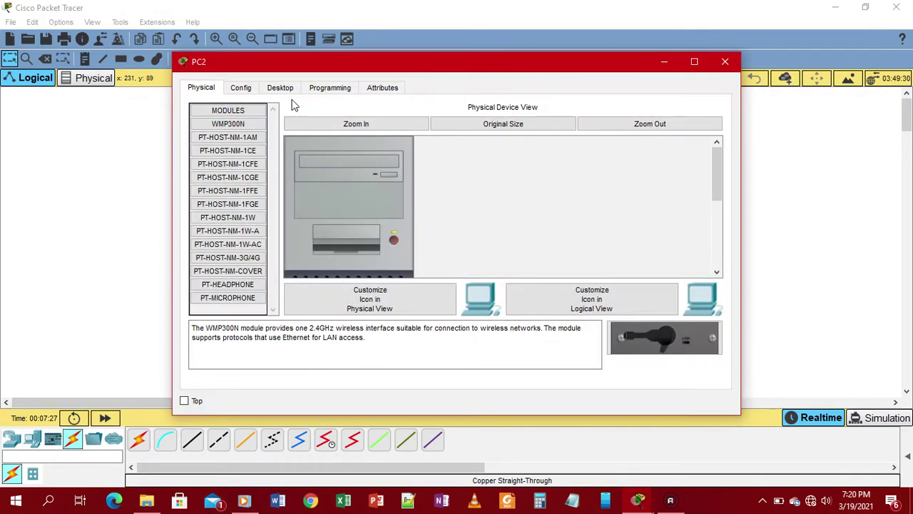
left_click(283, 87)
left_click(254, 170)
left_click(414, 120)
type("192.168.100.2")
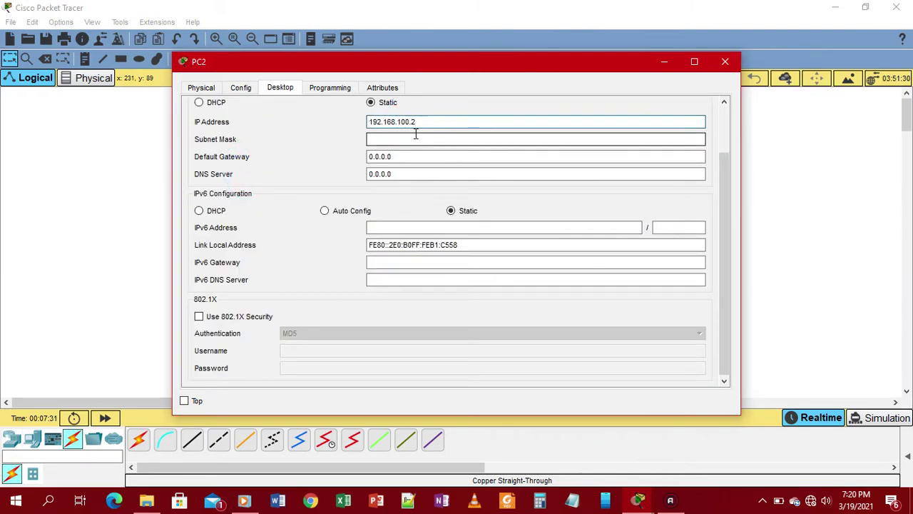
type("7")
left_click(418, 139)
Set PC2's default gateway to 192.168.100.1 and its DNS server to 192.168.100.2, and close its window.
left_click_drag(375, 156, 402, 146)
type("192.168.100.2")
key("BackSpace")
type("1")
left_click_drag(418, 173, 340, 171)
type("192.168.100.2")
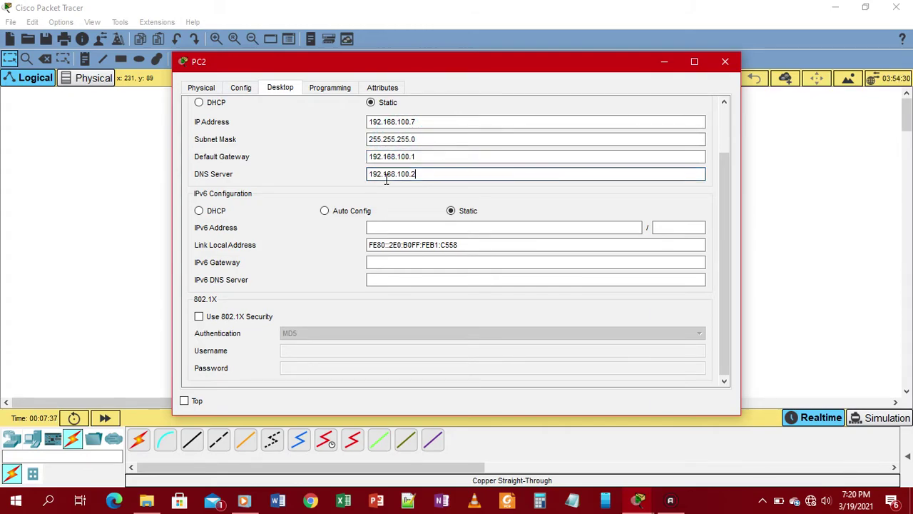
left_click(725, 62)
left_click(718, 245)
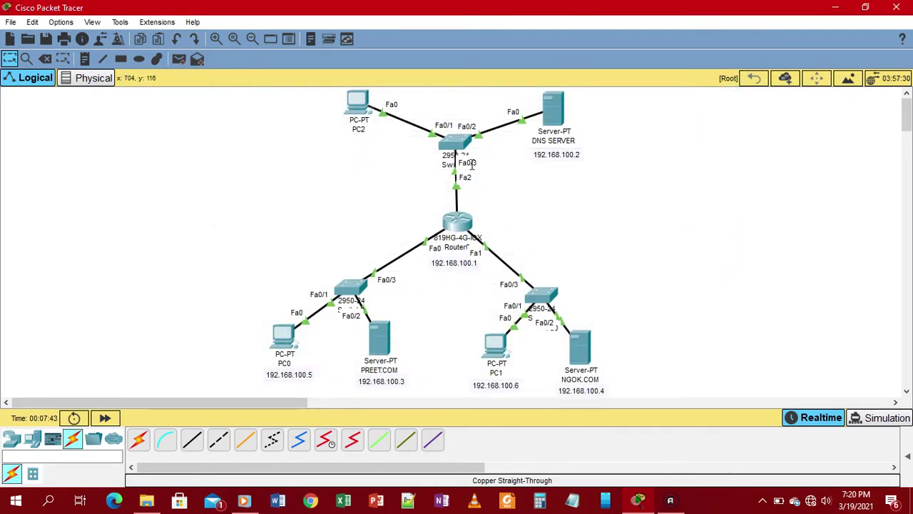
Place a text note reading 192.168.100.7 directly below PC2.
left_click(85, 59)
left_click(349, 159)
type("192.168.100")
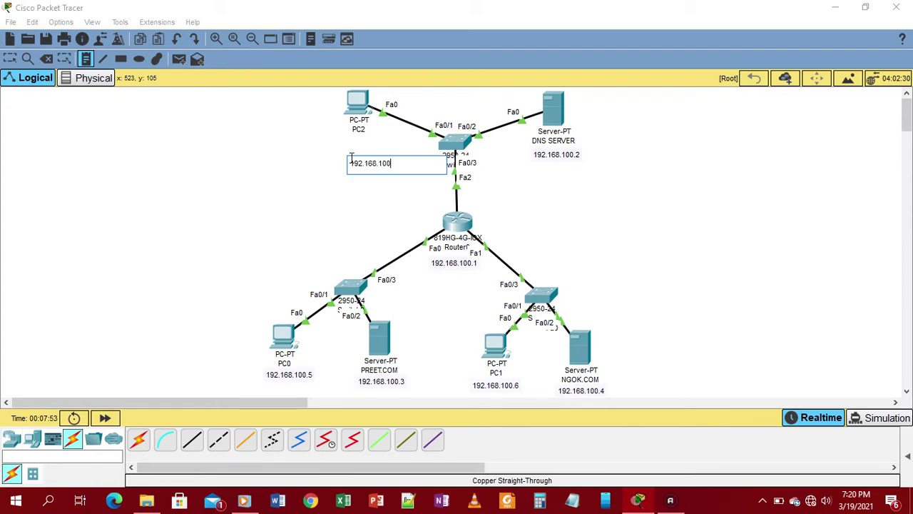
type(".7")
left_click(403, 180)
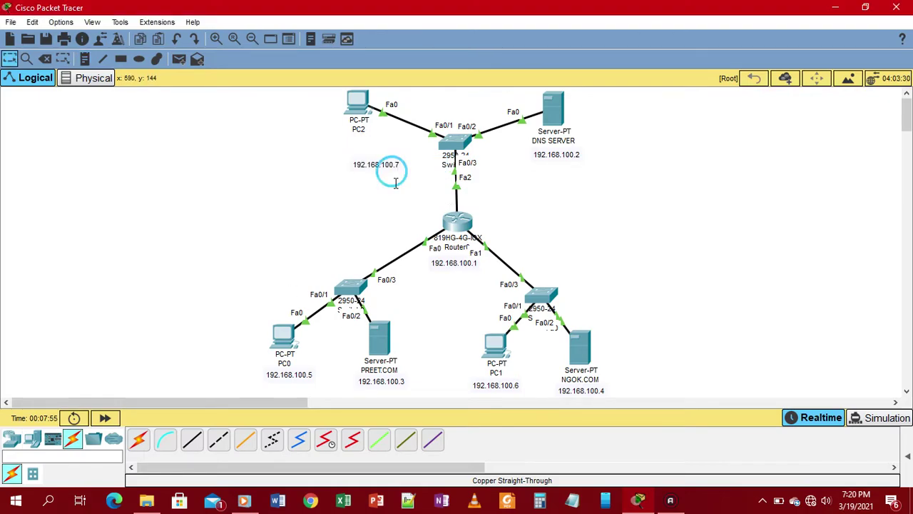
left_click_drag(373, 163, 366, 141)
left_click(369, 175)
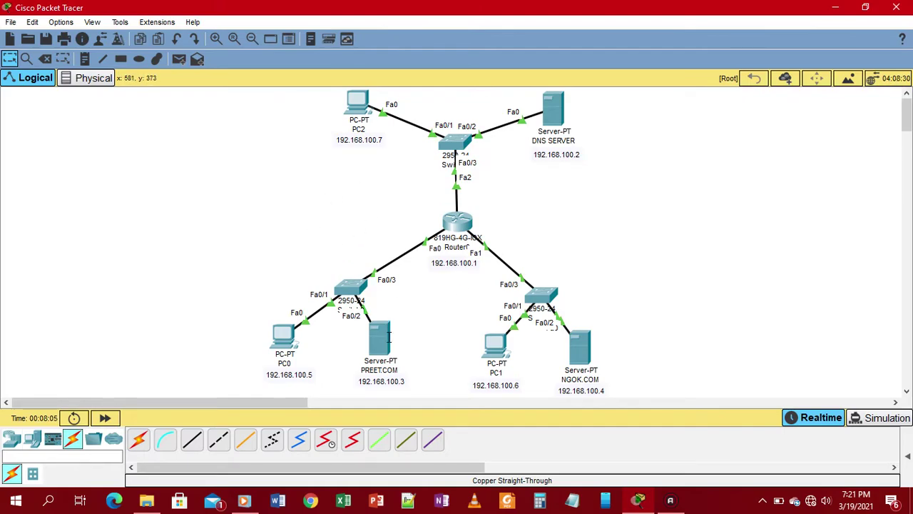
Check that the HTTP and HTTPS services are on for the PREET.COM server, and close its window.
left_click(384, 336)
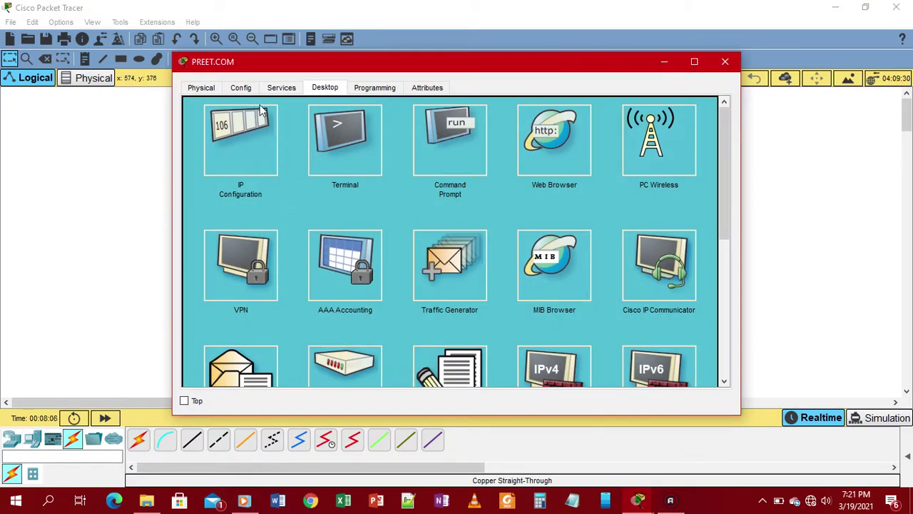
left_click(281, 89)
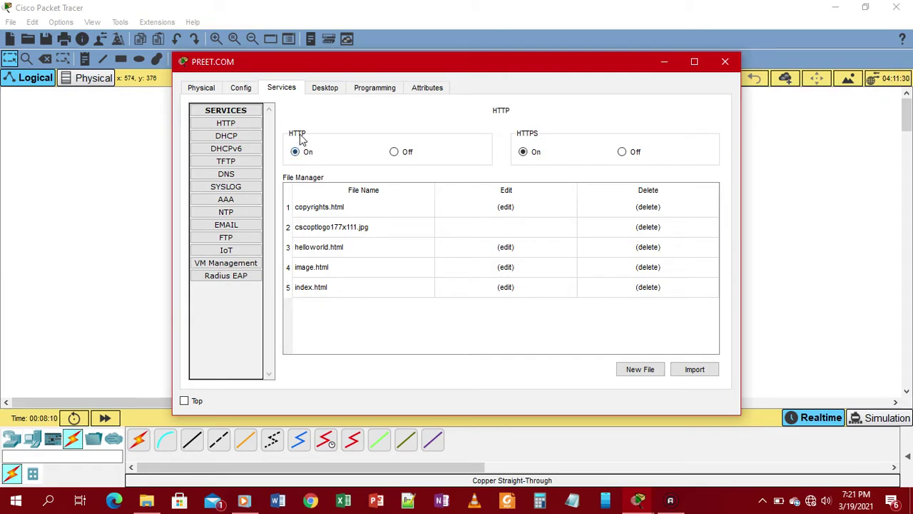
left_click(524, 151)
left_click(722, 62)
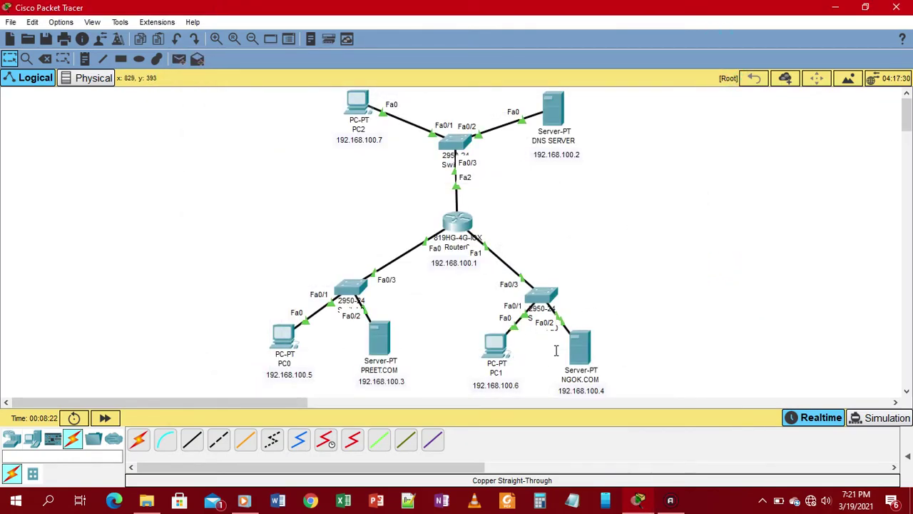
Check the HTTP and HTTPS service settings of the NGOK.COM server, and close its window.
left_click(578, 344)
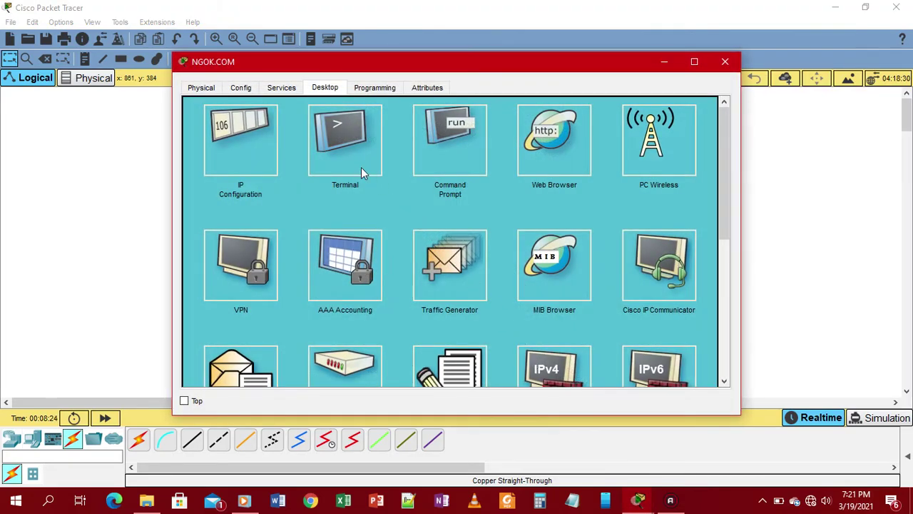
left_click(284, 89)
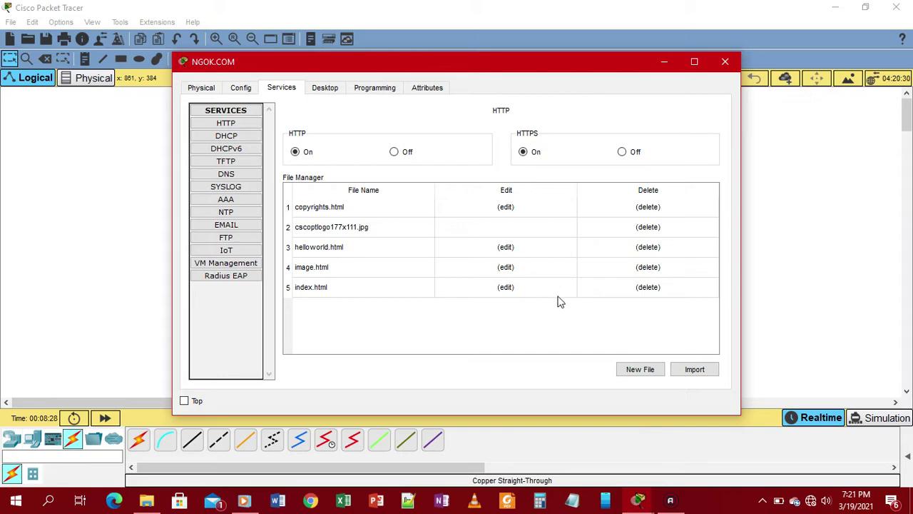
left_click(725, 63)
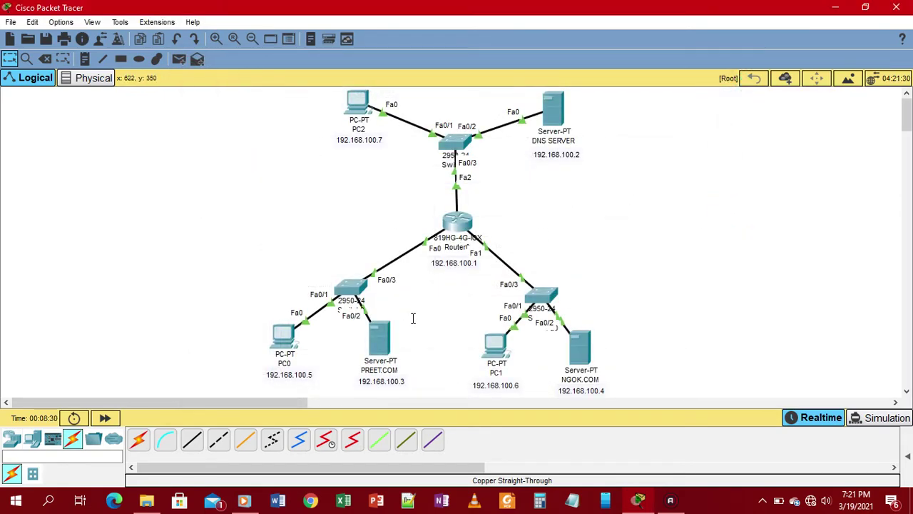
Turn on the DNS service of the DNS SERVER device.
left_click(548, 119)
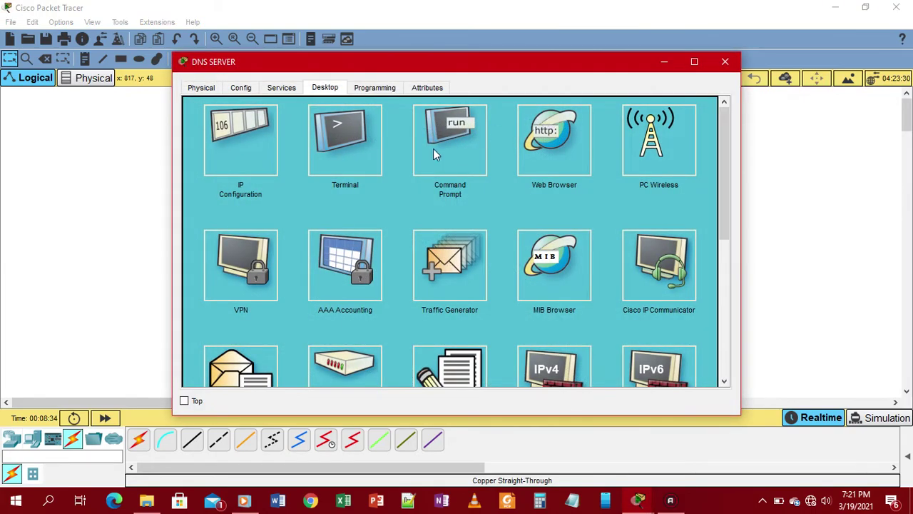
left_click(280, 88)
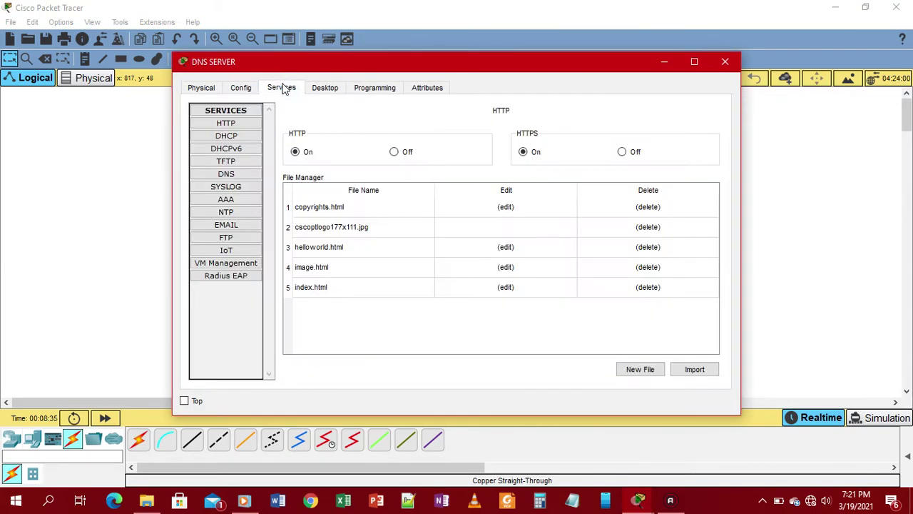
left_click(227, 174)
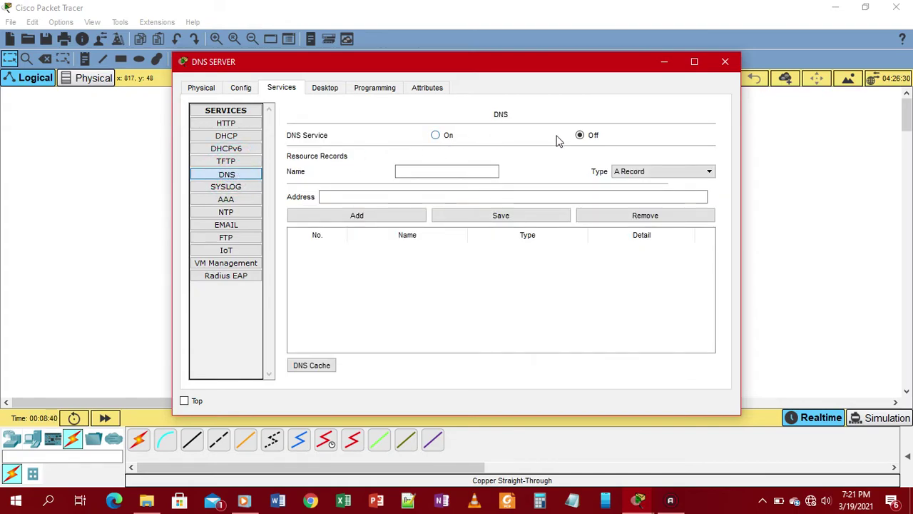
left_click(435, 134)
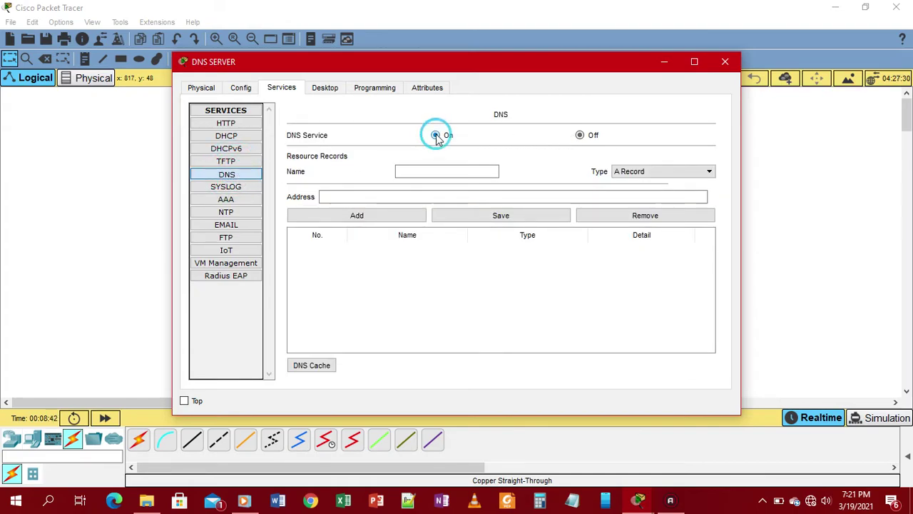
Add a DNS A record that maps PREET.COM to the address 192.168.100.3.
left_click(430, 169)
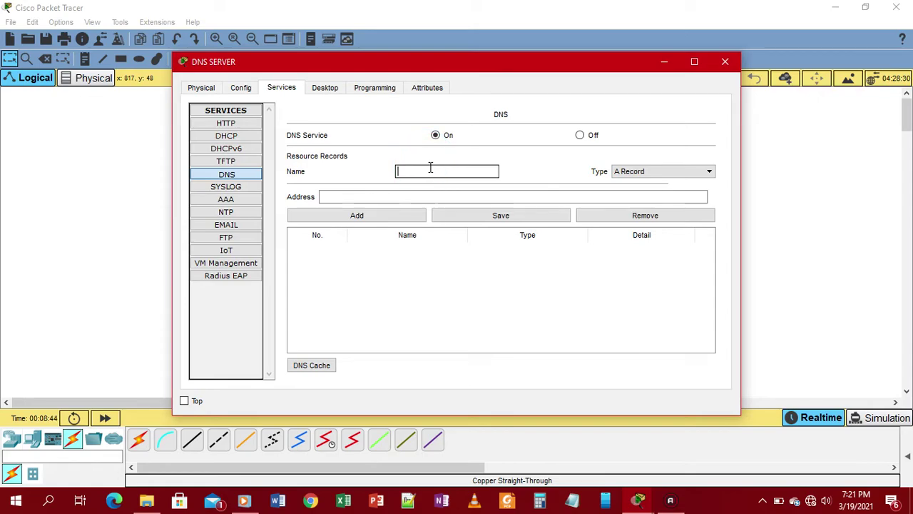
type("REET.COM")
left_click(372, 196)
left_click_drag(460, 65, 505, 38)
type("19")
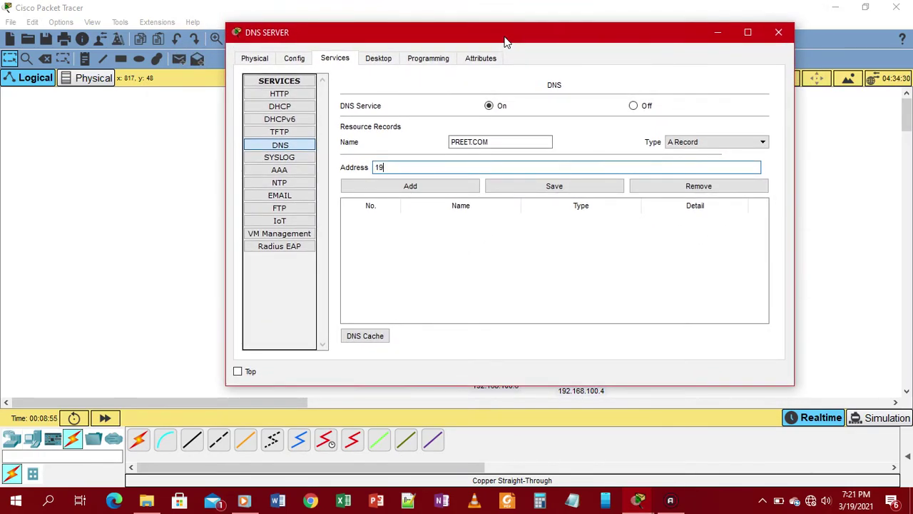
type("2.168.100.3")
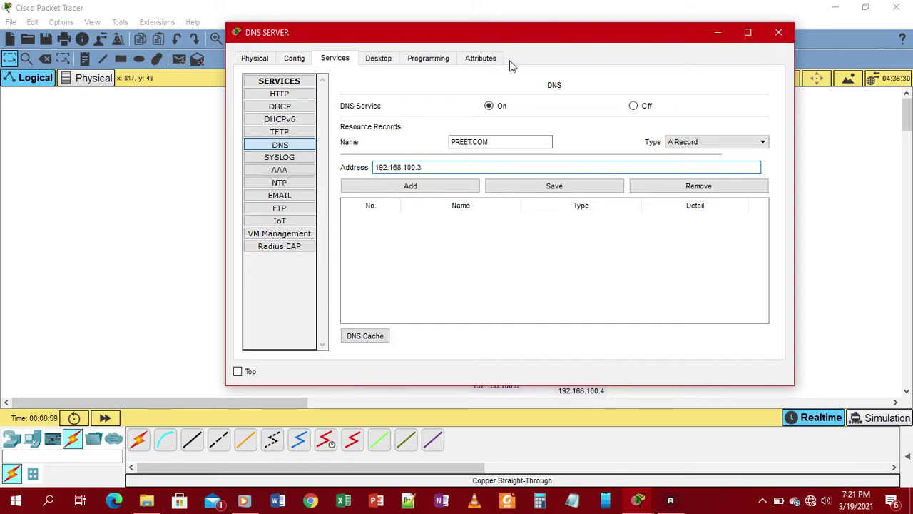
left_click(431, 187)
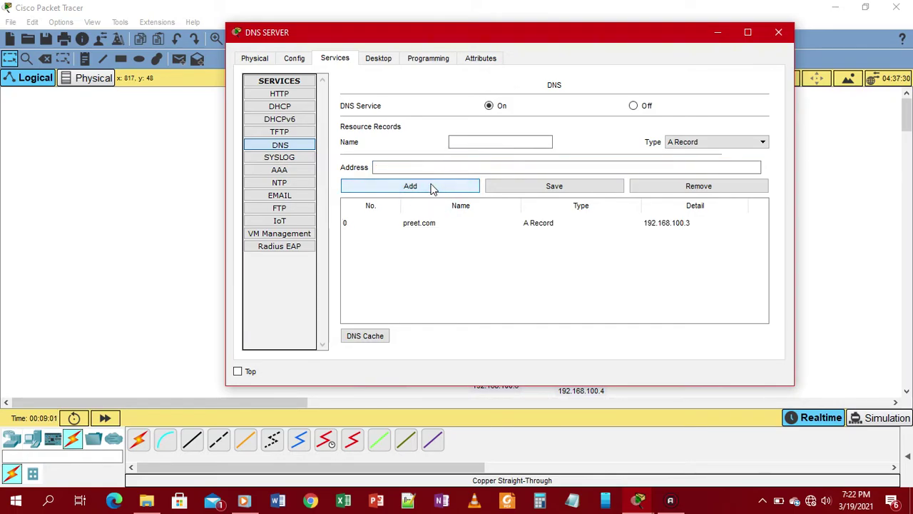
Add a DNS A record that maps NGOK.COM to 192.168.100.4, and close the DNS server's window.
left_click(459, 140)
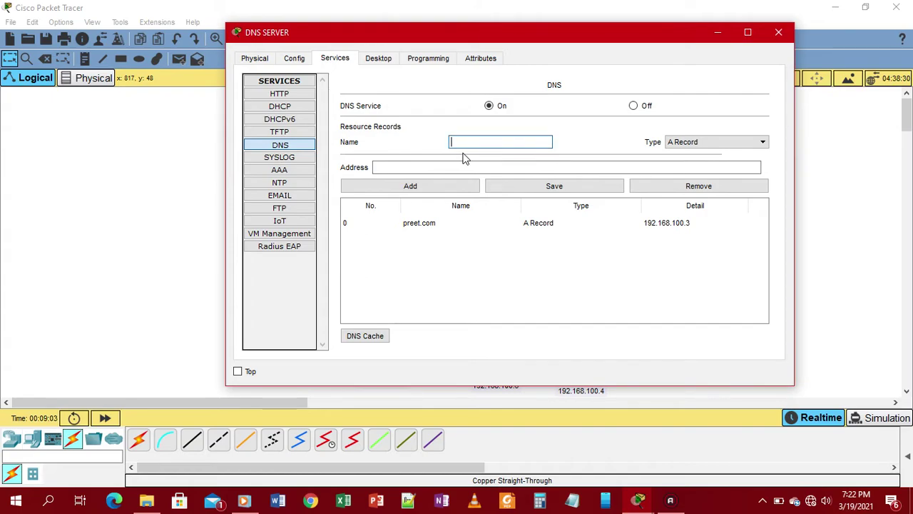
left_click_drag(592, 32, 511, 48)
type("N")
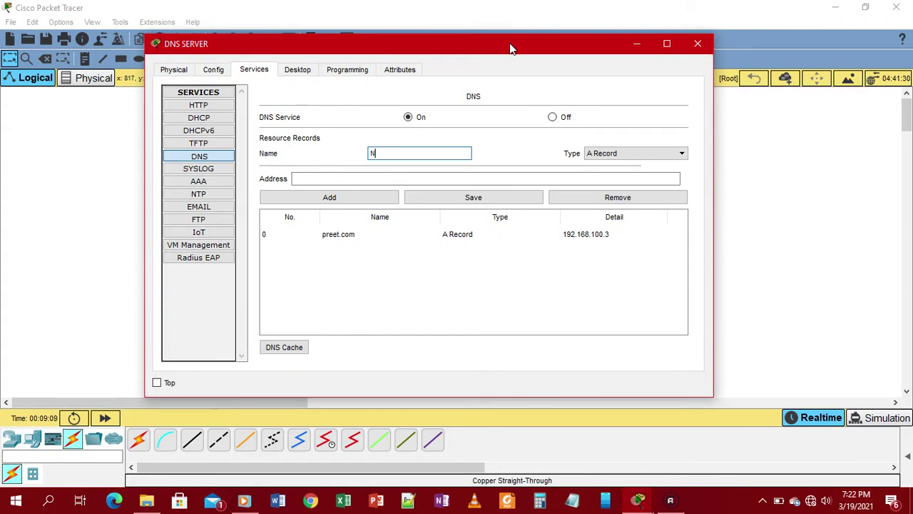
type("GOK.COM")
left_click(401, 178)
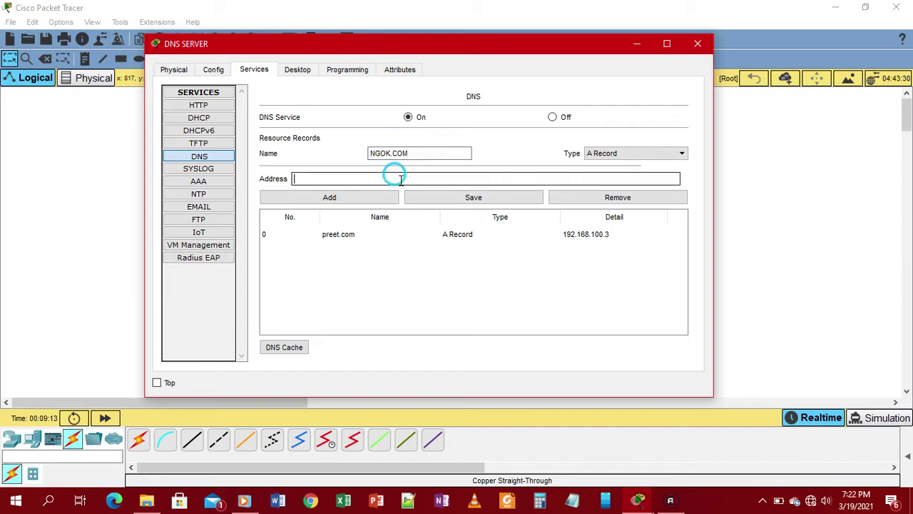
type("192.168.100")
mouse_move(491, 48)
left_mouse_down()
mouse_move(410, 50)
mouse_move(414, 22)
mouse_move(478, 47)
left_mouse_up()
type(".4")
left_click(337, 199)
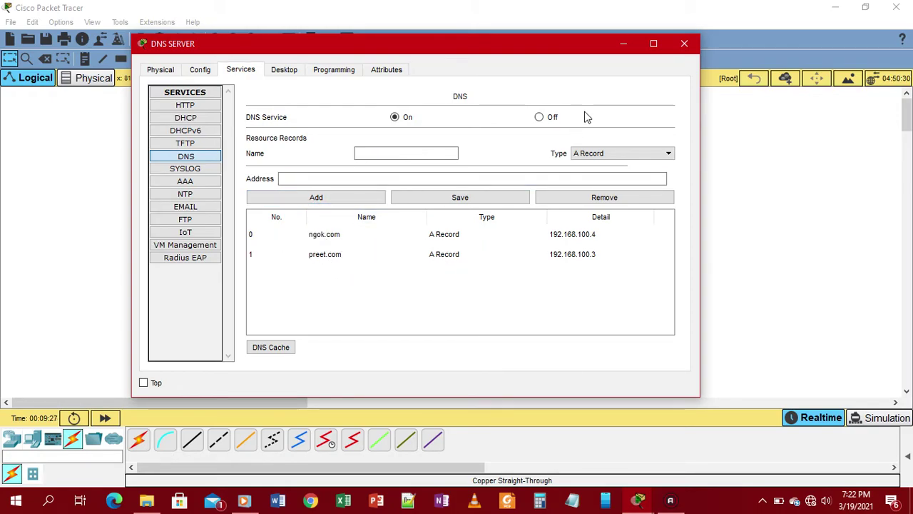
left_click(683, 44)
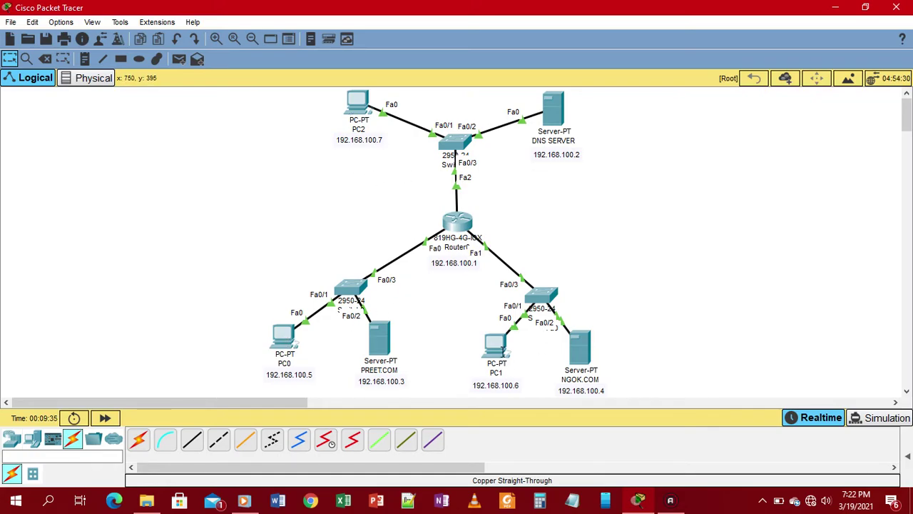
left_click(639, 297)
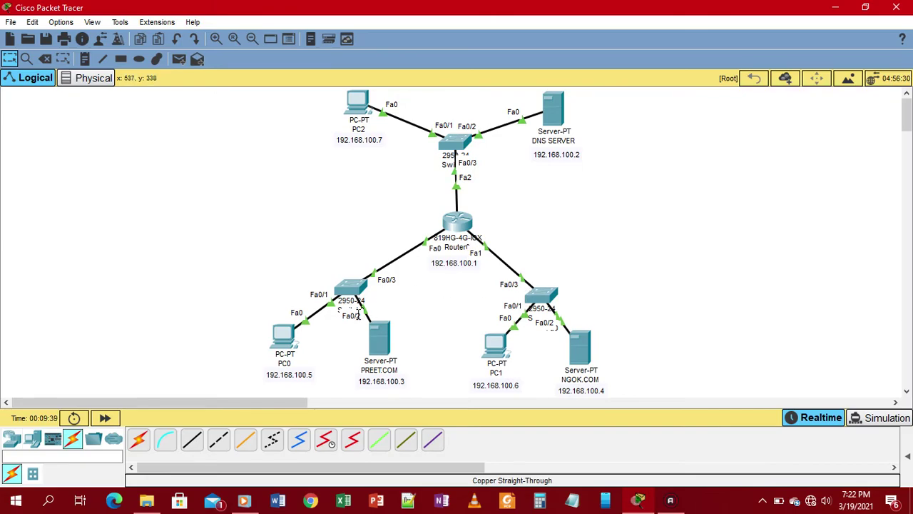
Ping PC1 at 192.168.100.6 from PC0's command prompt, and close the prompt.
mouse_move(287, 343)
left_click(288, 336)
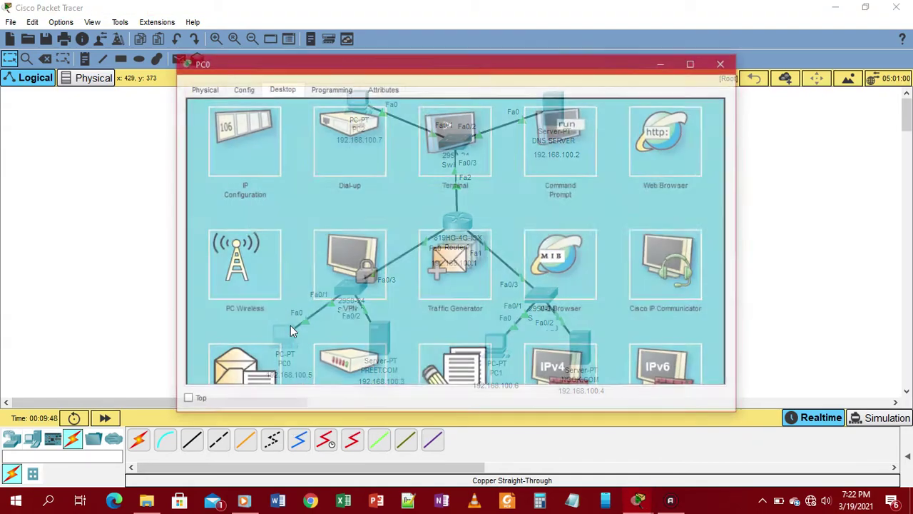
left_click(553, 145)
left_click_drag(626, 62, 665, 87)
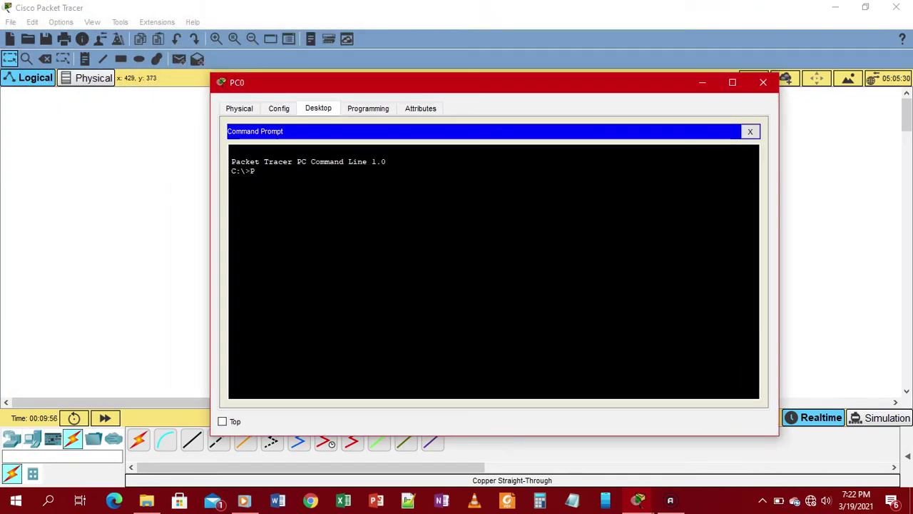
type("PING 192.168")
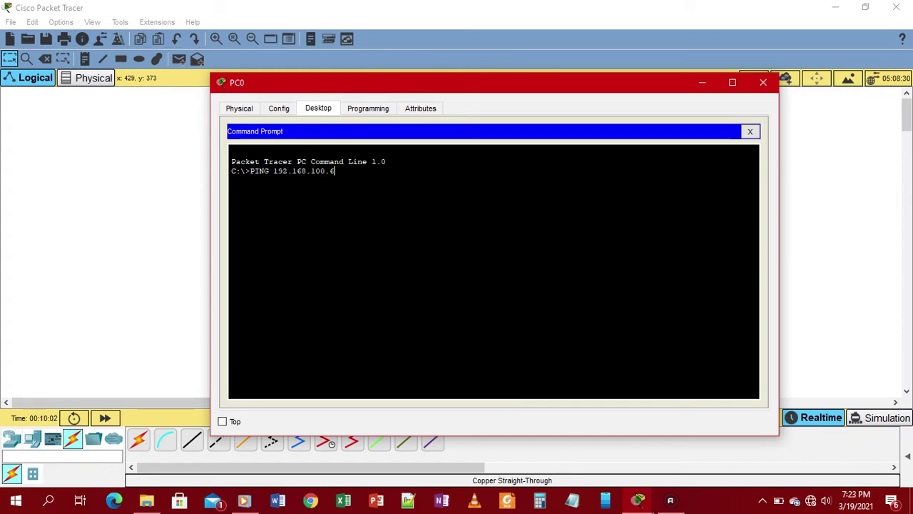
type(".100.6")
key("Return")
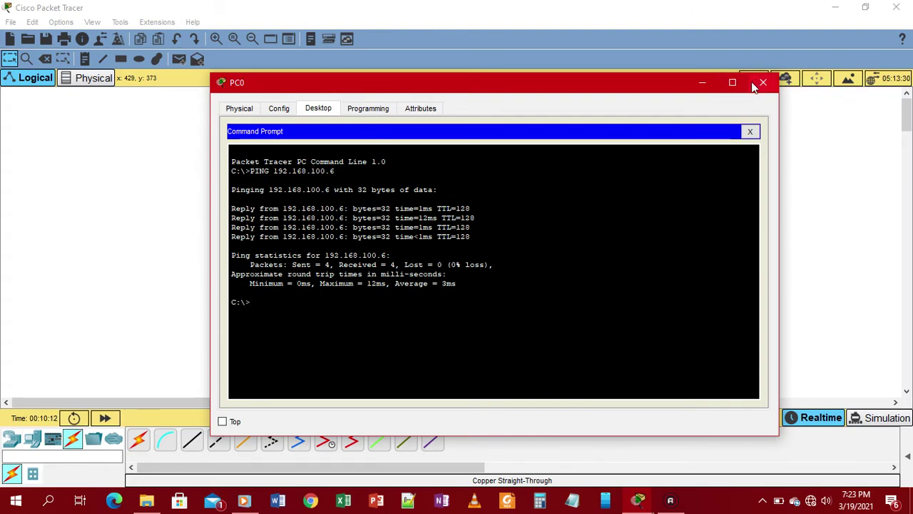
left_click(750, 132)
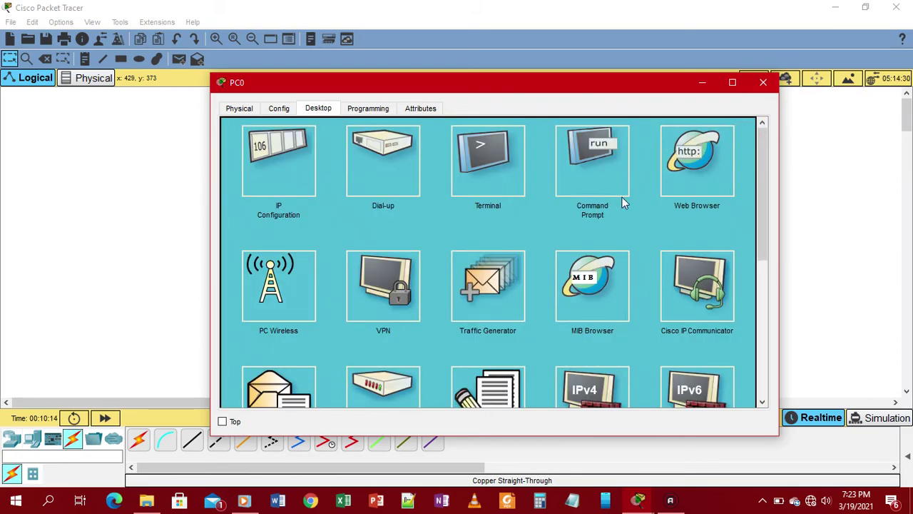
Load the site NGOK.COM in PC0's web browser.
left_click(692, 168)
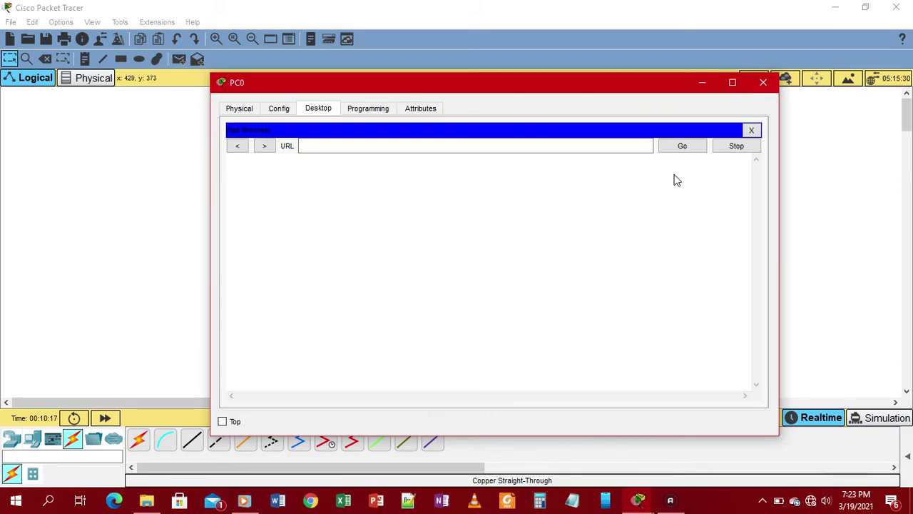
left_click(324, 147)
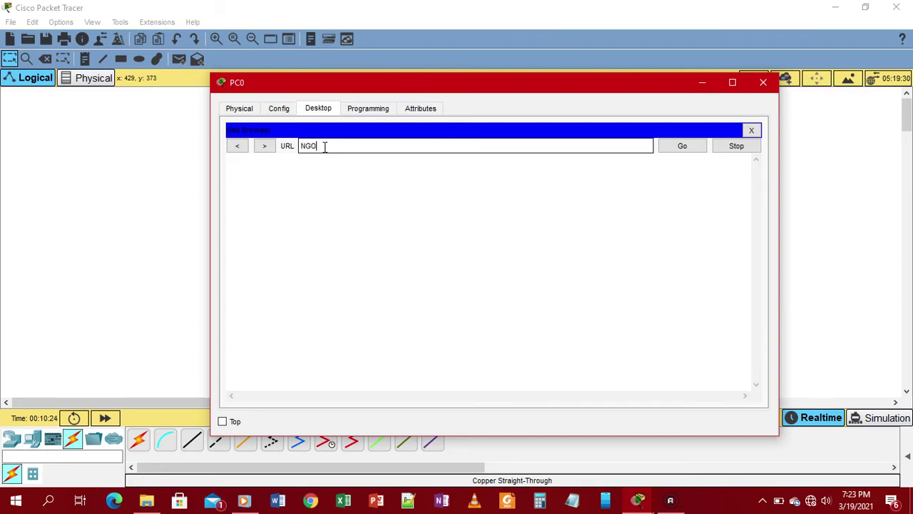
type("NGOK.COM")
key("Return")
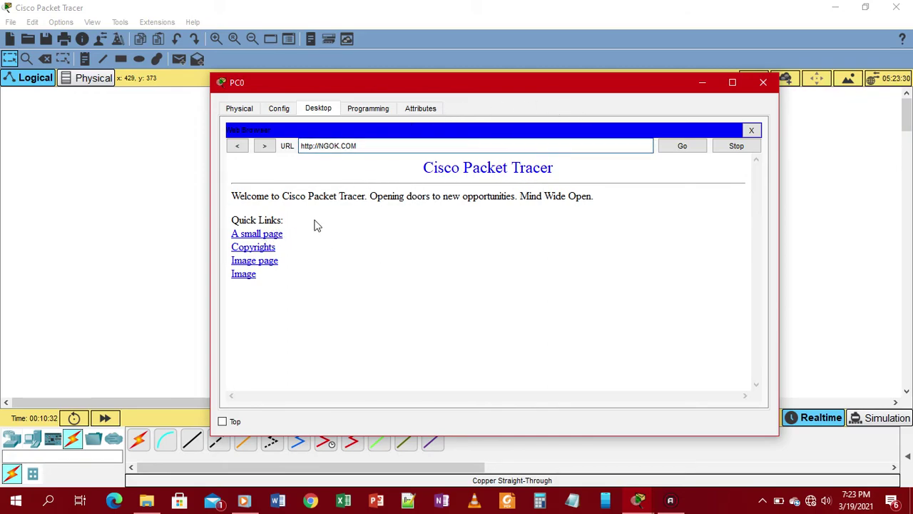
Open the small page, Copyrights, Image page and Image links of the NGOK.COM site, returning to the index page after each.
left_click(269, 232)
left_click(245, 180)
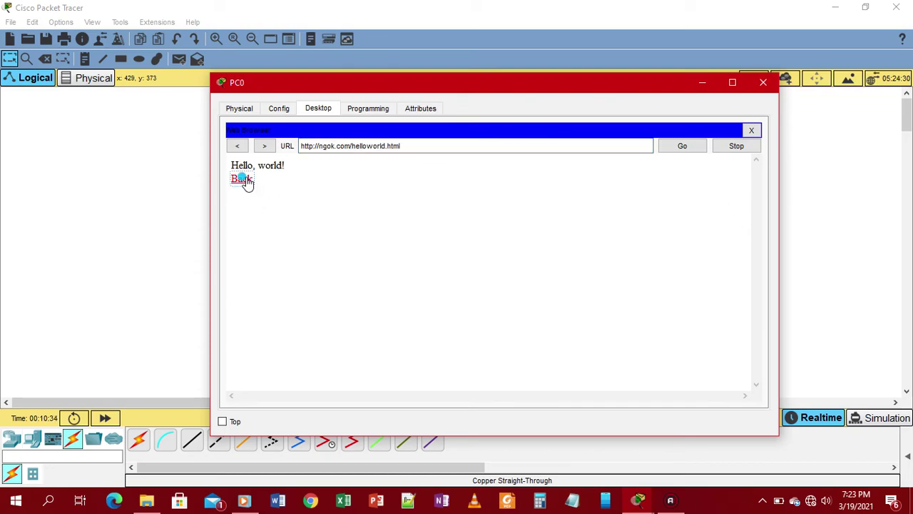
left_click(256, 248)
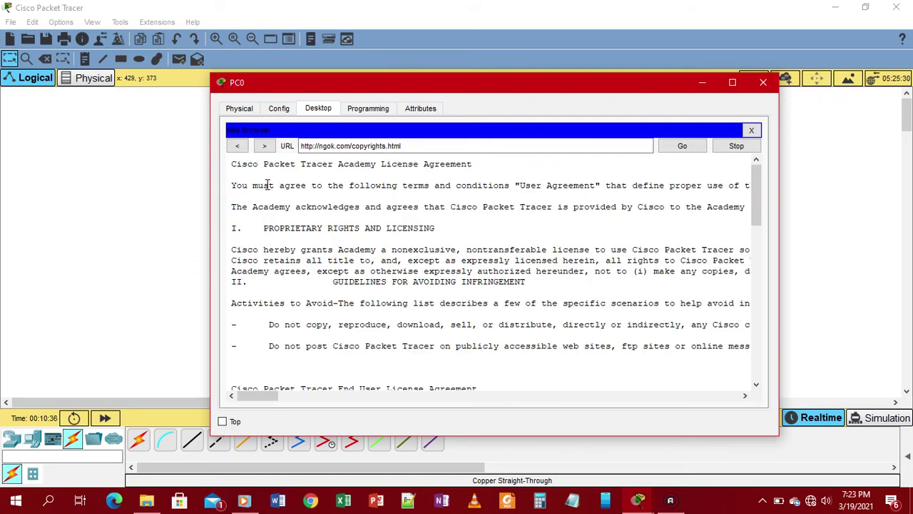
left_click(237, 146)
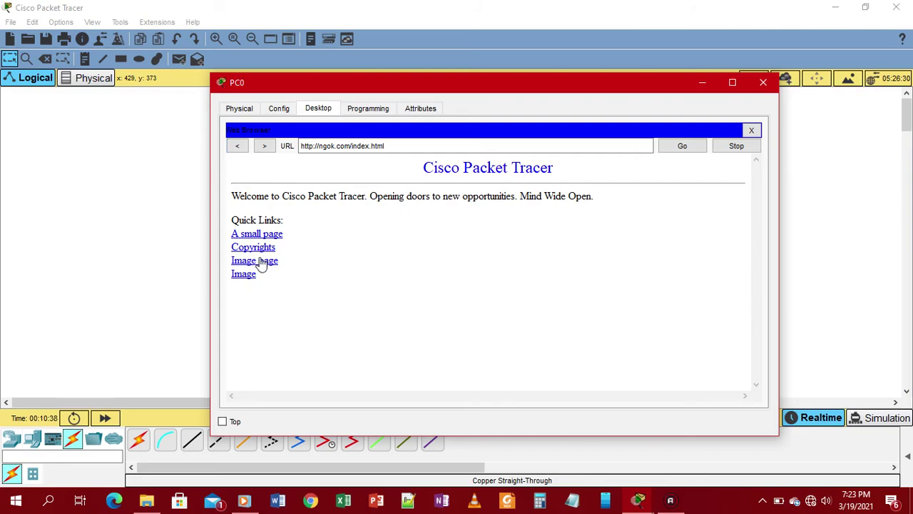
left_click(258, 261)
left_click(237, 146)
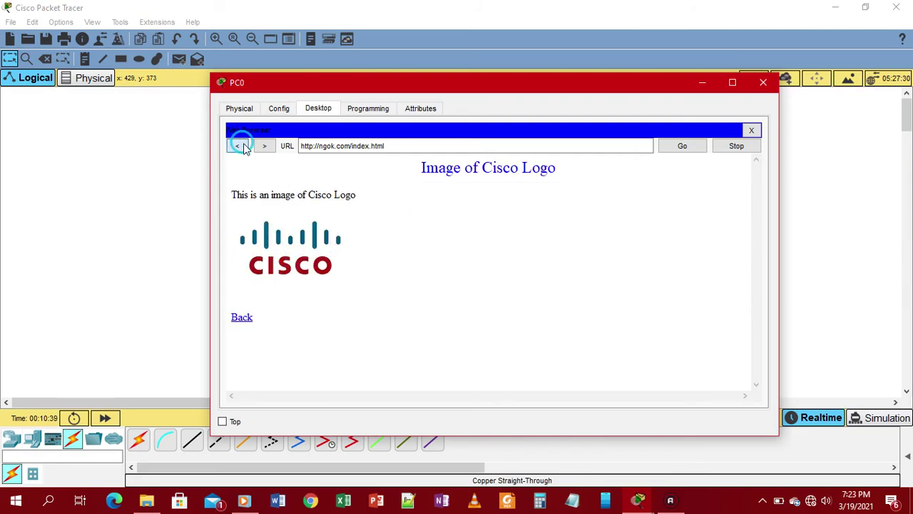
left_click(246, 273)
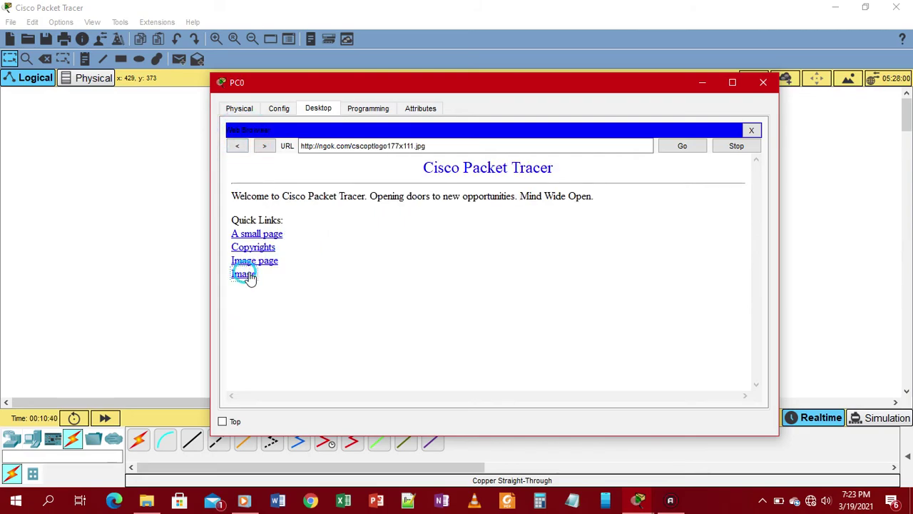
left_click(240, 148)
Load the site PREET.COM in PC0's web browser.
left_click_drag(542, 87, 542, 64)
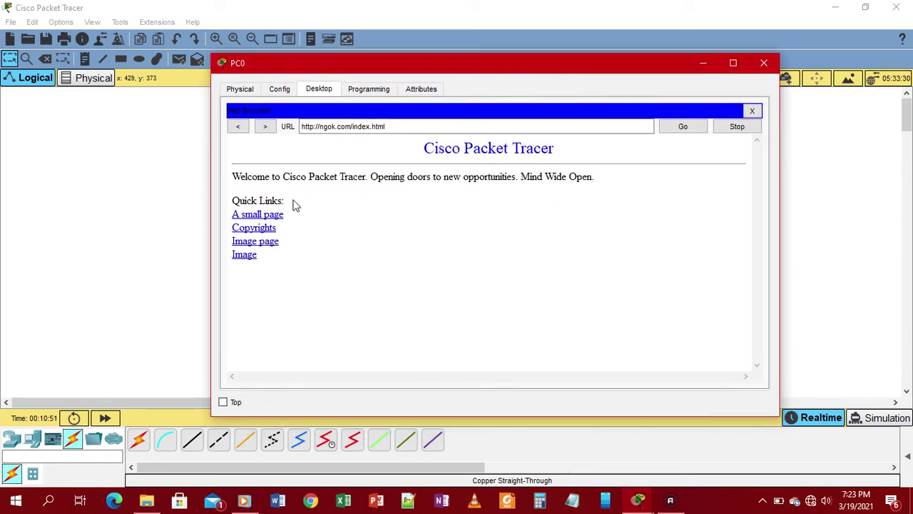
left_click_drag(634, 126, 300, 129)
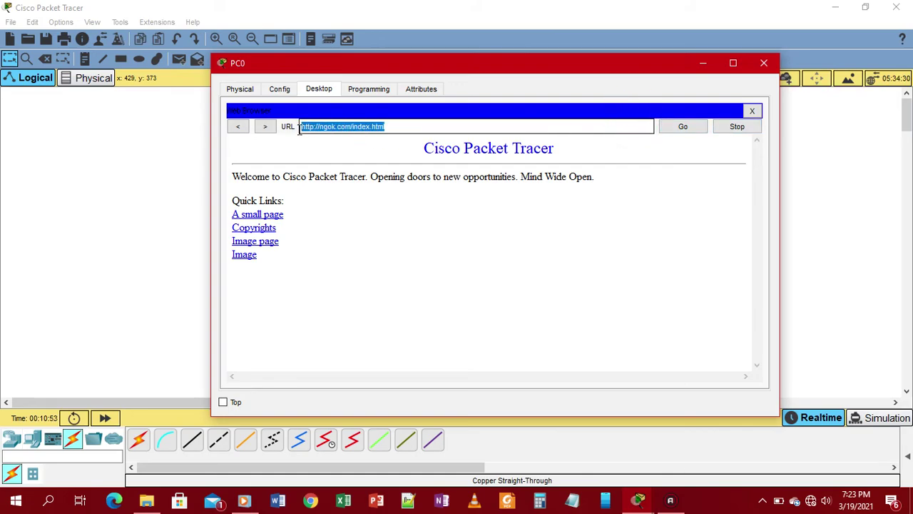
key("BackSpace")
type("PRE")
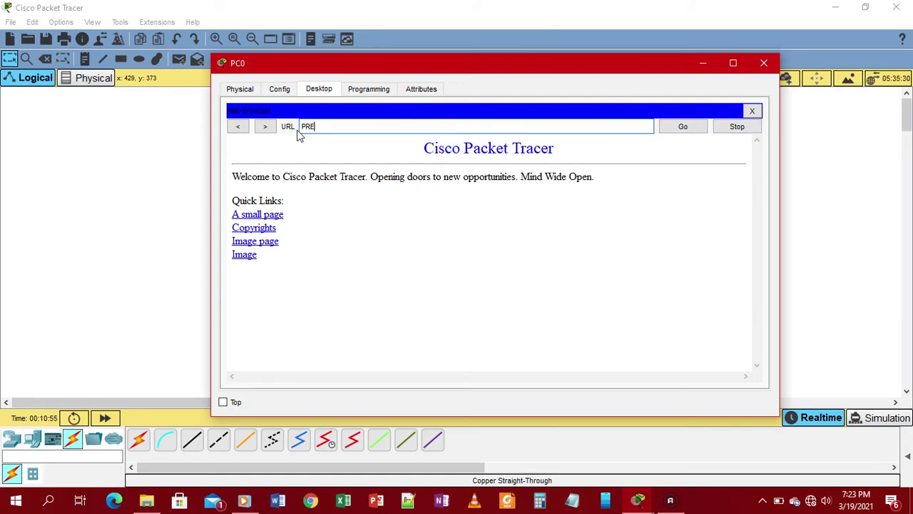
type("ET.COM")
key("Return")
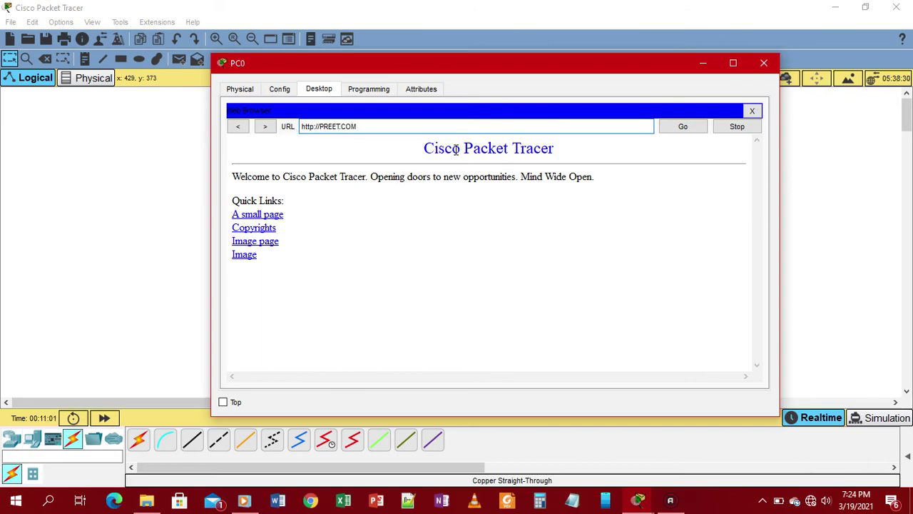
Open the small page of the PREET.COM site, return to its index page, and close PC0's browser and window.
left_click(264, 215)
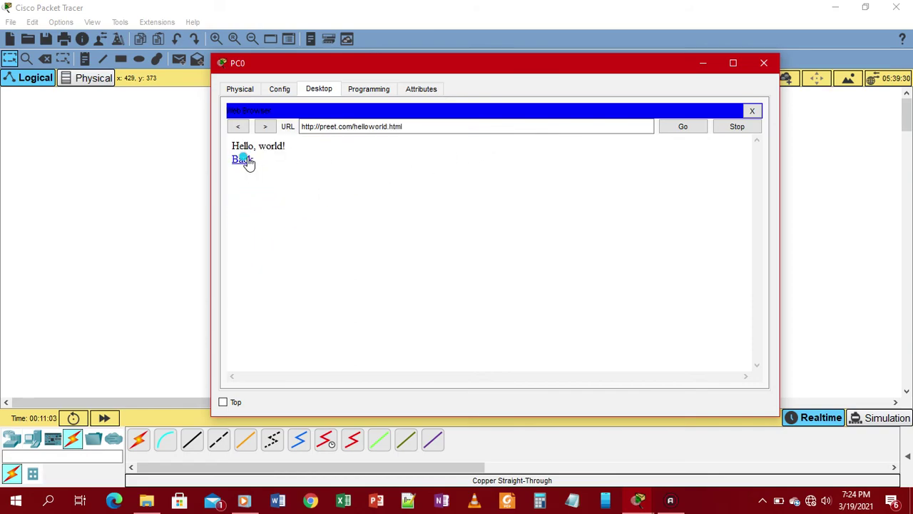
left_click(242, 159)
left_click(751, 111)
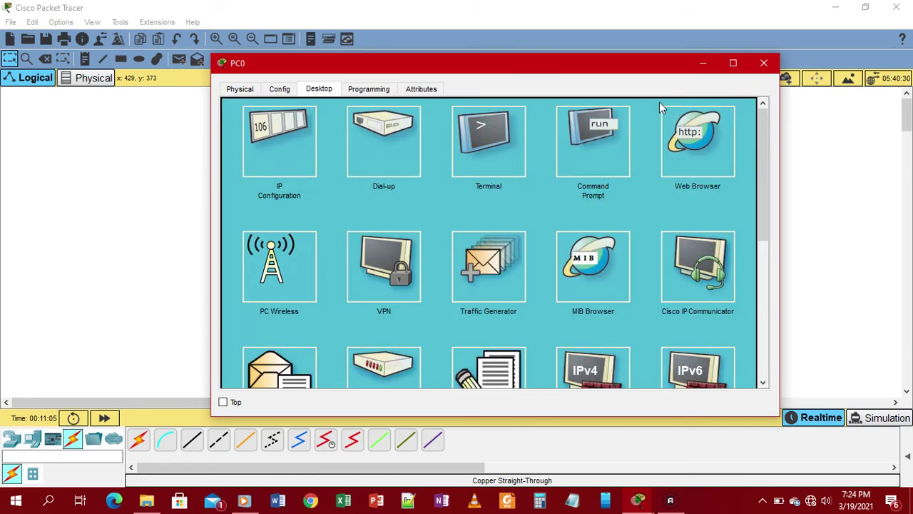
left_click(764, 63)
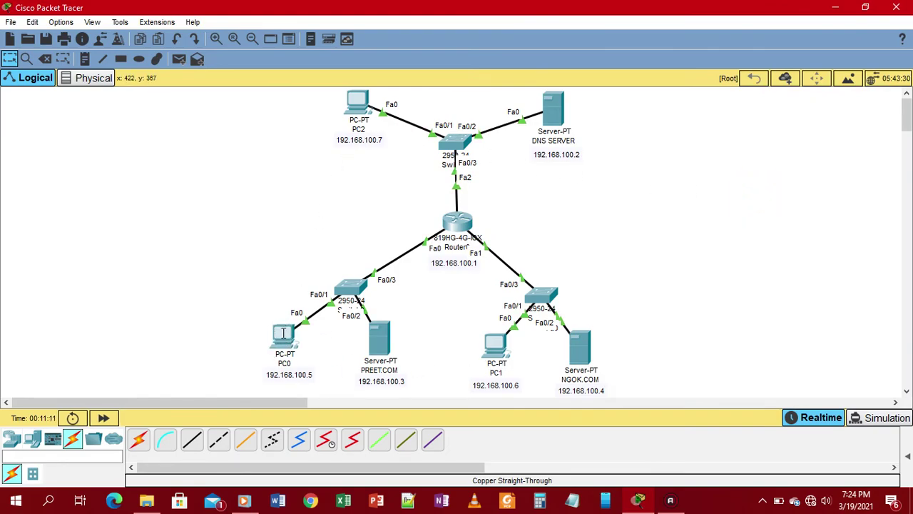
Load the site PREET.COM in PC2's web browser, and close the browser and PC2's window.
left_click(357, 103)
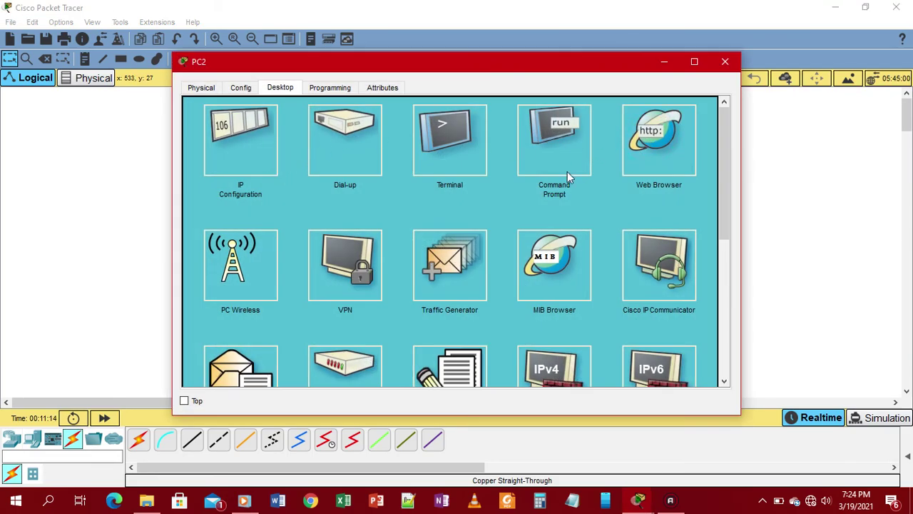
left_click(647, 145)
left_click(309, 122)
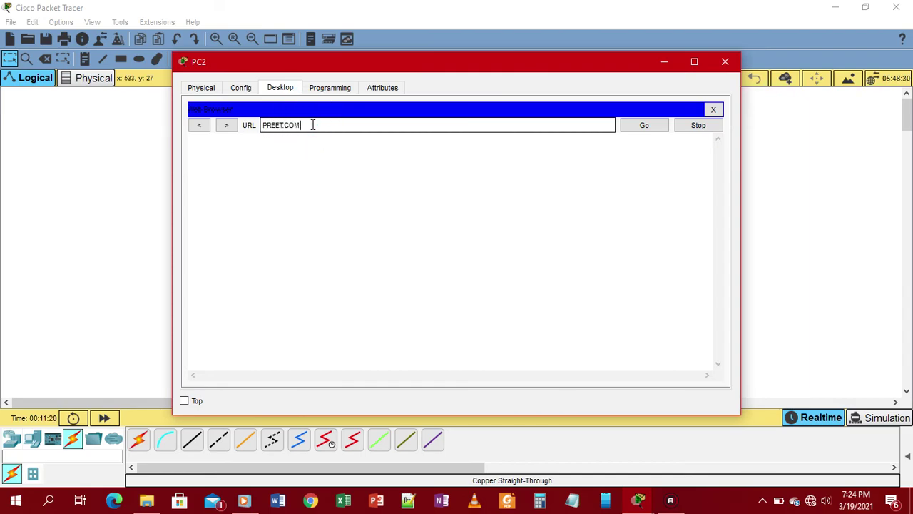
key("Return")
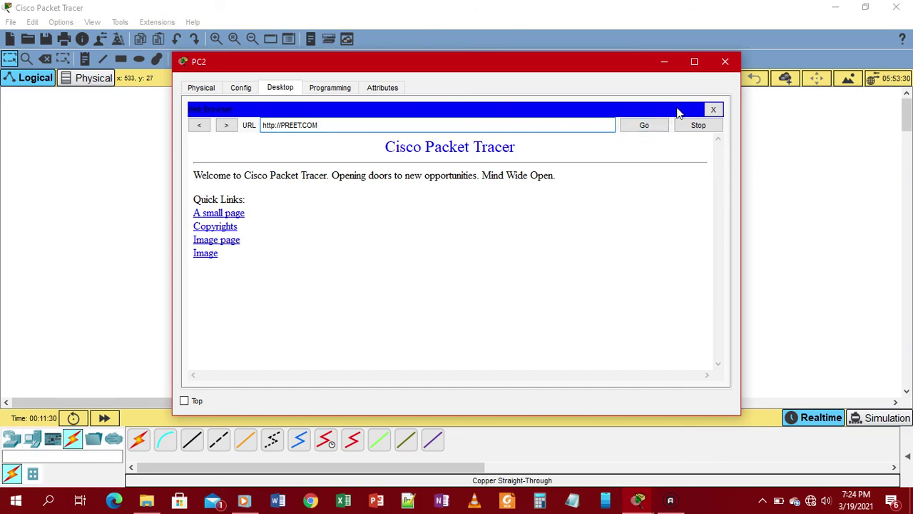
left_click(712, 109)
left_click(726, 63)
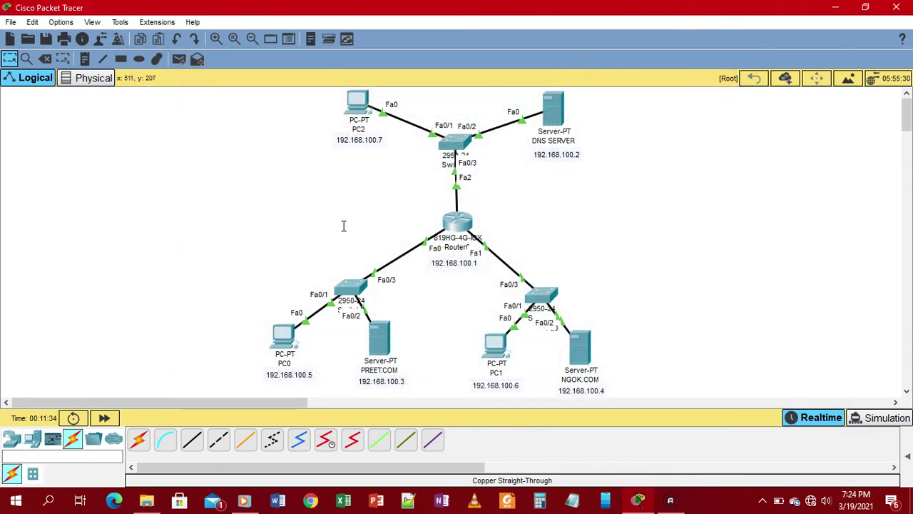